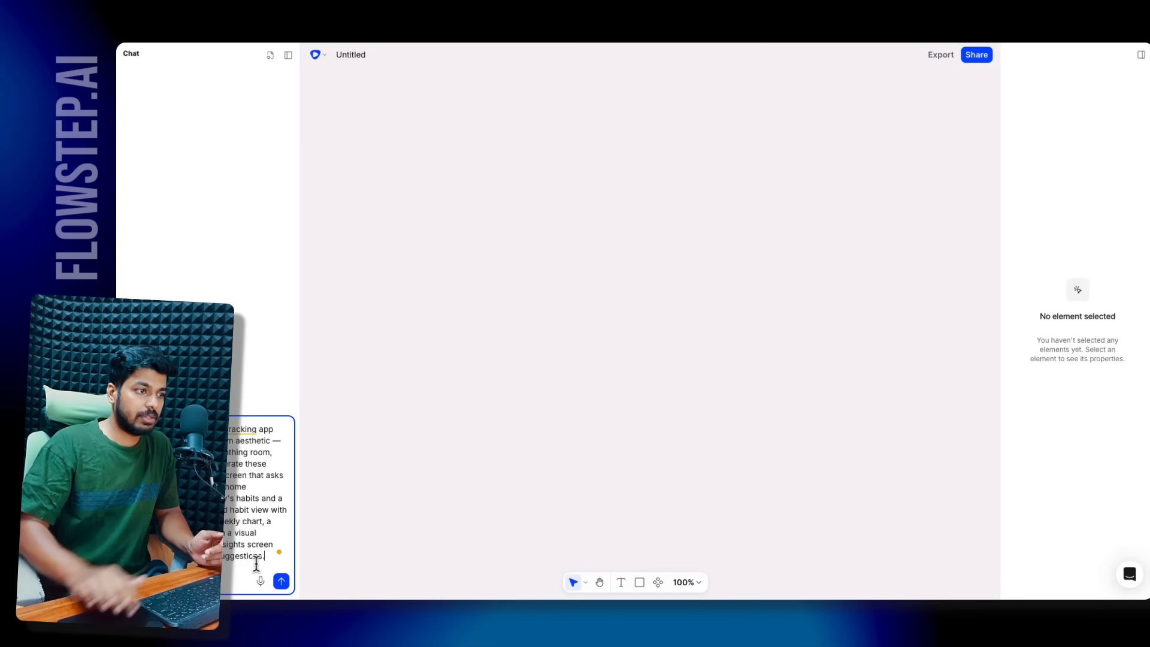
# - Submit the prompt to generate onboarding, home dashboard, habit detail, mood history and weekly insights screens for the Tideline app
pyautogui.click(281, 581)
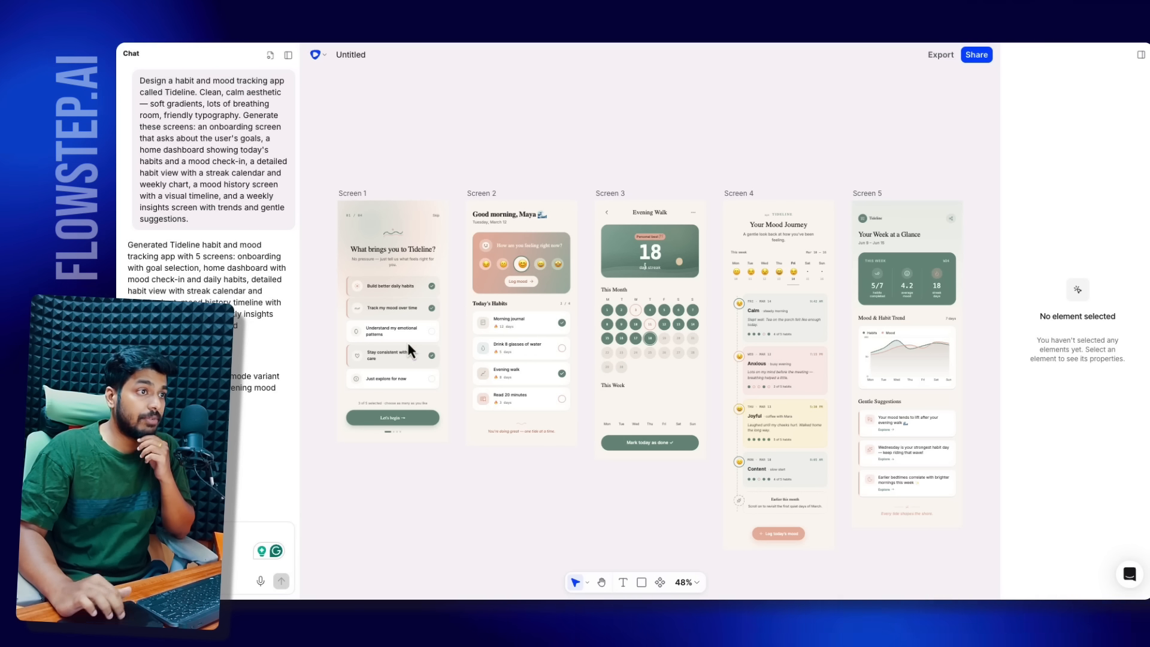
# - Examine the five generated Tideline screens on the canvas, both close up and as a complete set
pyautogui.scroll(5, 368, 343)
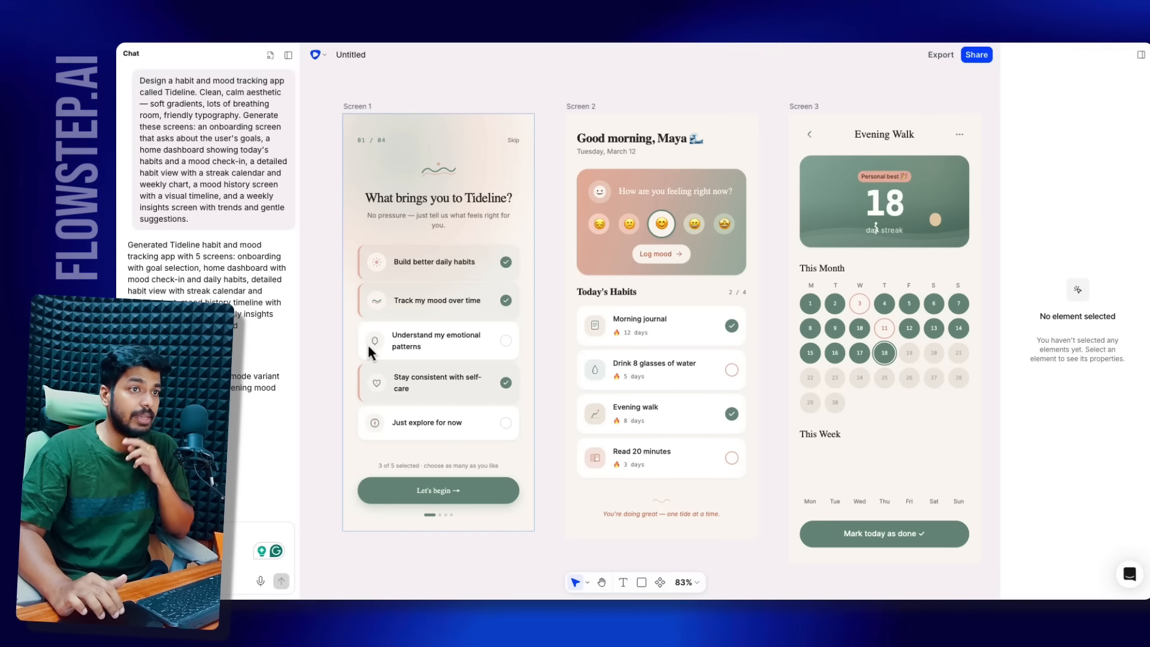
pyautogui.hscroll(5, 507, 175)
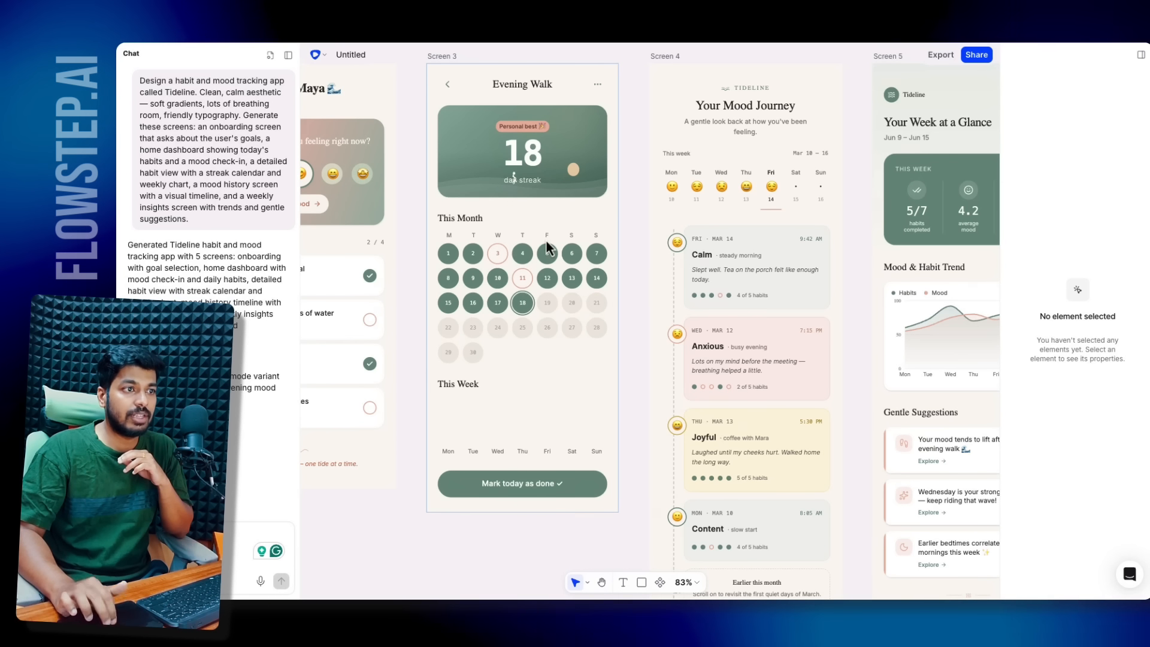
pyautogui.hscroll(2, 545, 240)
pyautogui.scroll(-3, 545, 239)
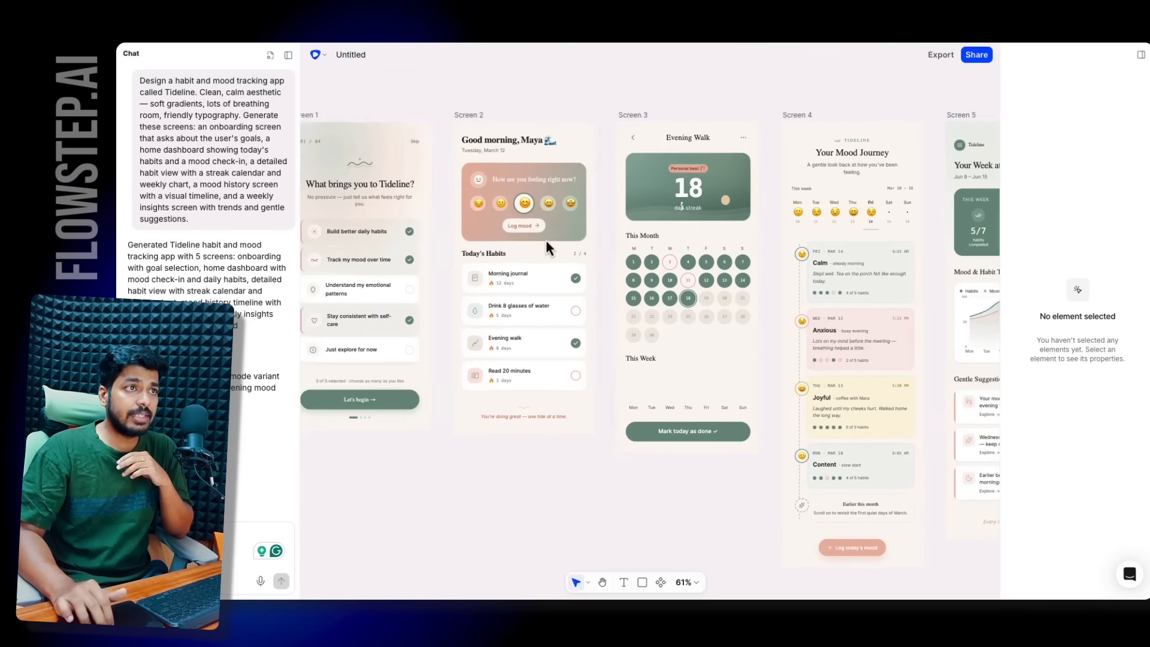
pyautogui.scroll(2, 344, 267)
pyautogui.hscroll(6, 525, 308)
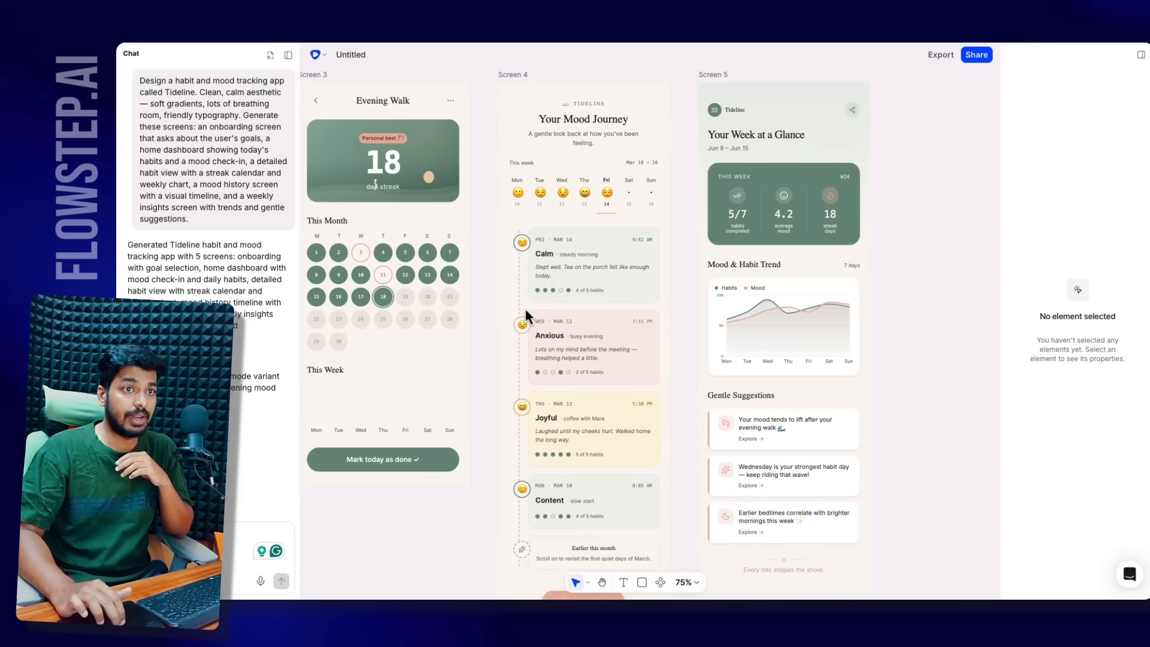
pyautogui.hscroll(-3, 525, 308)
pyautogui.scroll(-4, 527, 315)
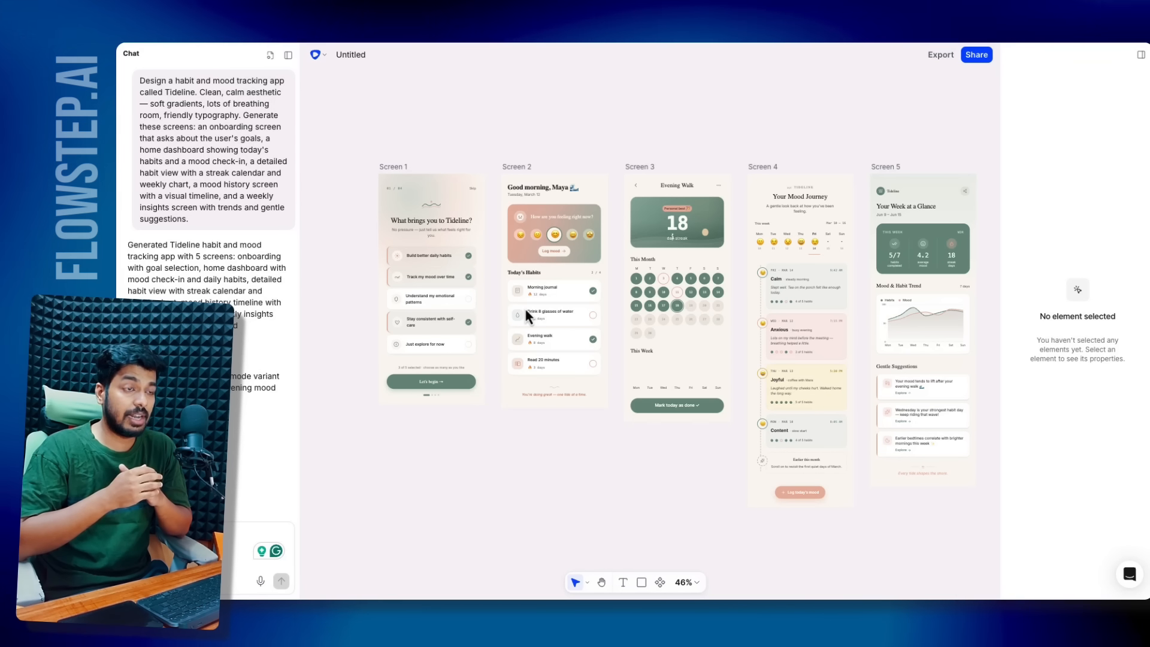
pyautogui.hscroll(3, 523, 307)
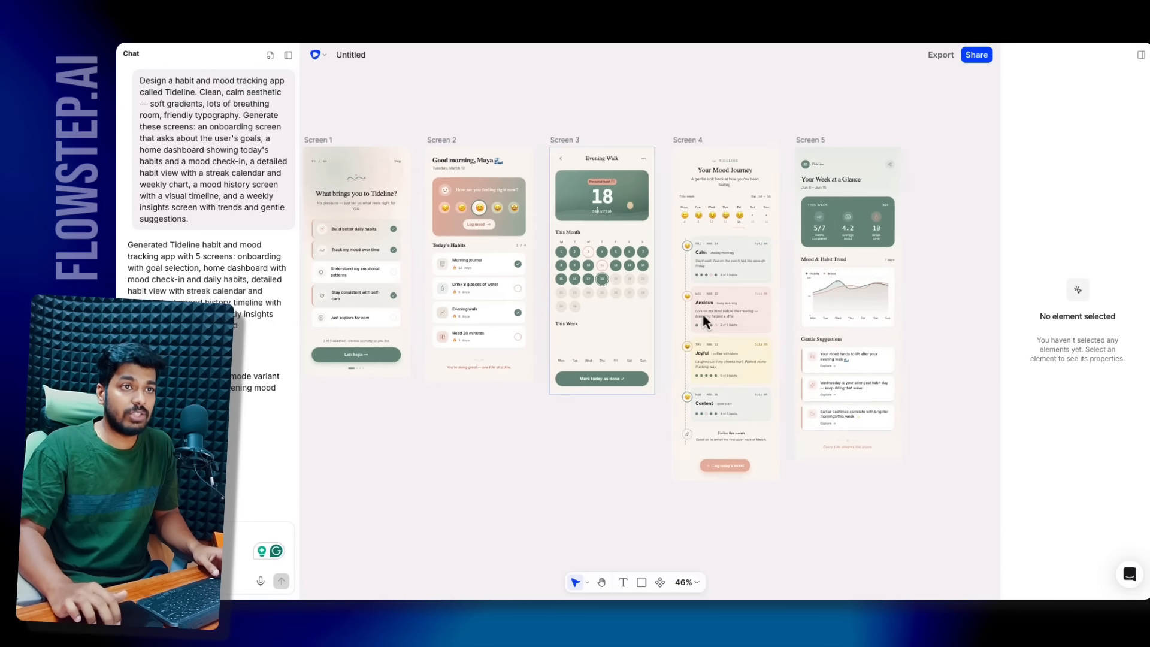
pyautogui.click(561, 331)
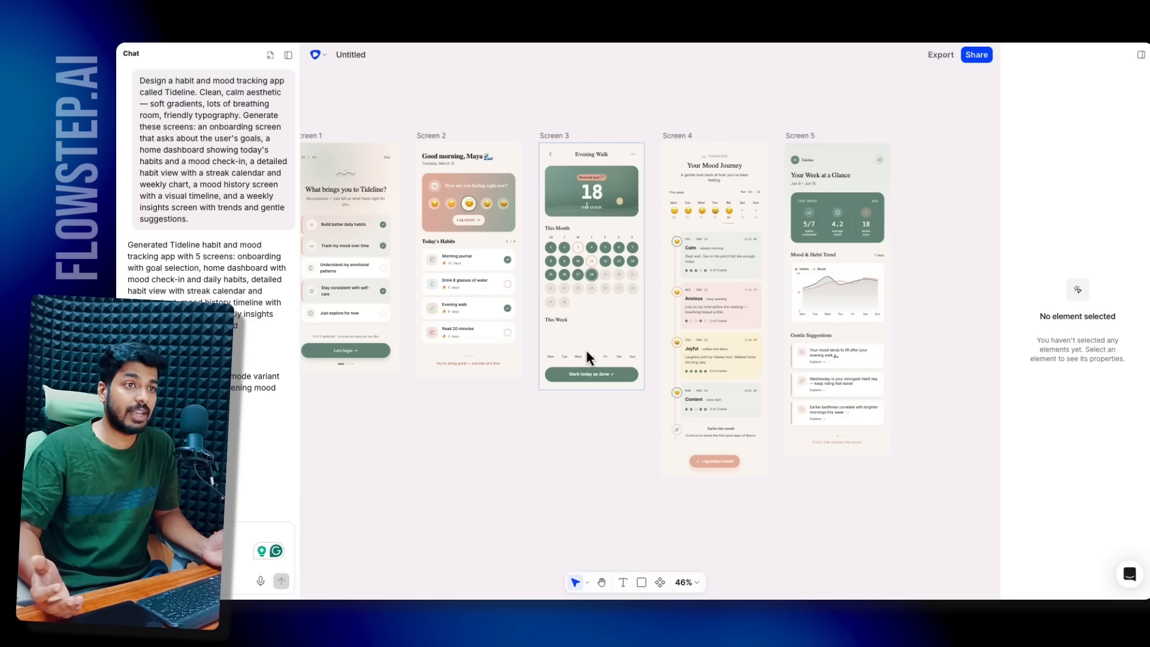
pyautogui.scroll(-2, 586, 350)
pyautogui.hscroll(-2, 586, 350)
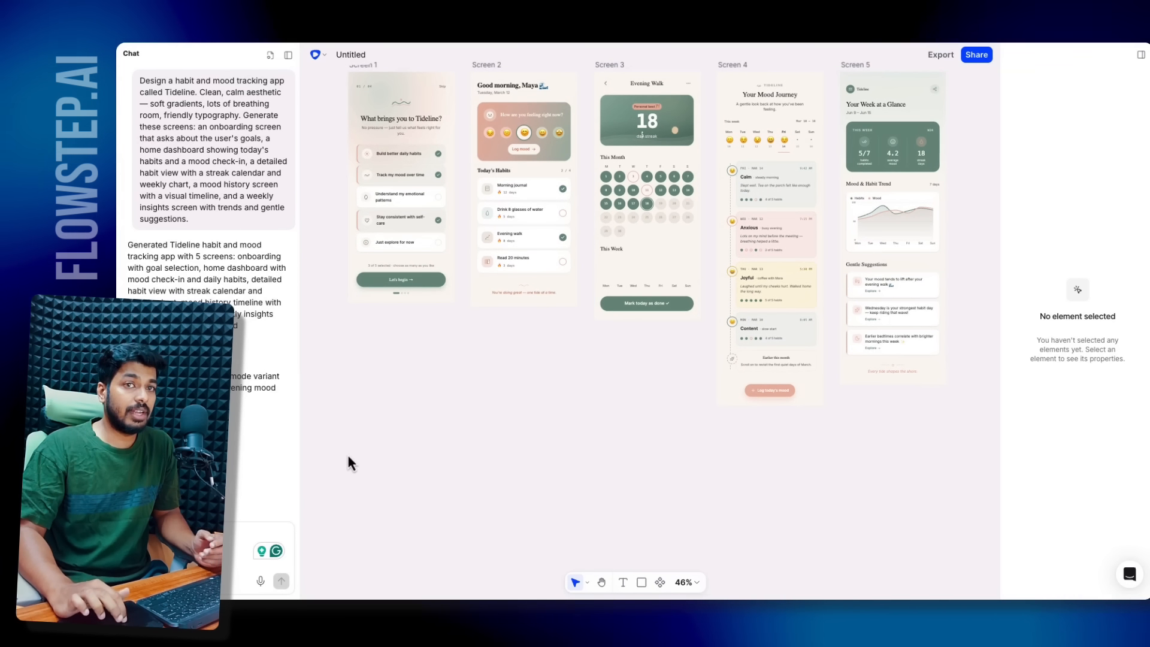
pyautogui.scroll(3, 431, 448)
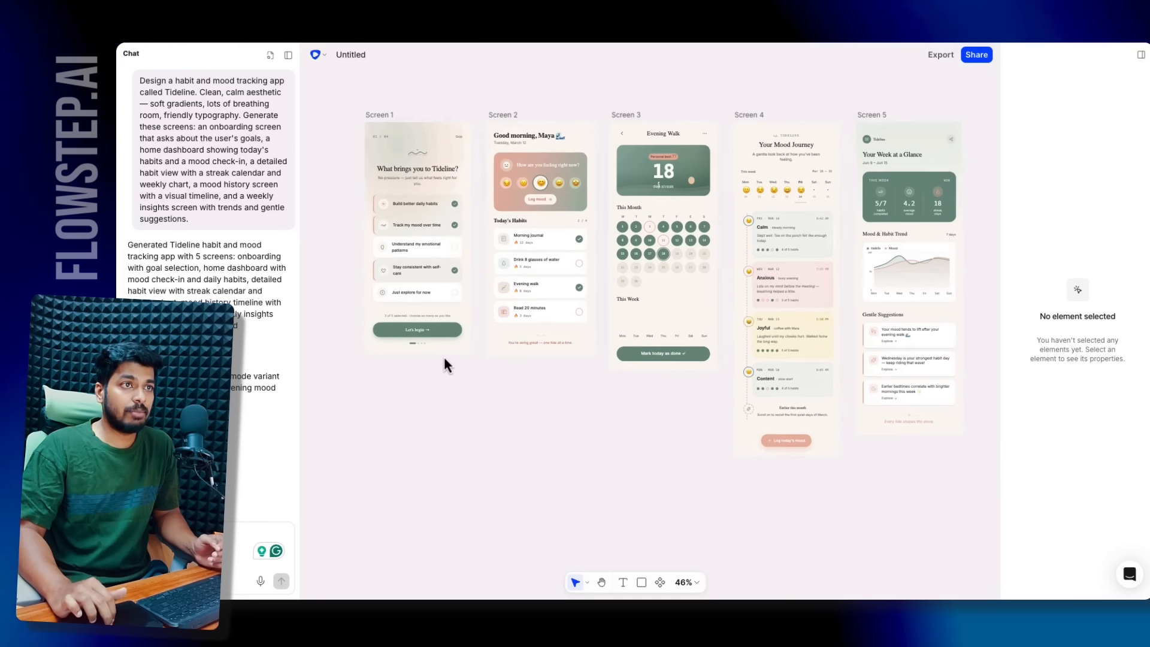
pyautogui.scroll(-4, 427, 467)
pyautogui.hscroll(-1, 426, 467)
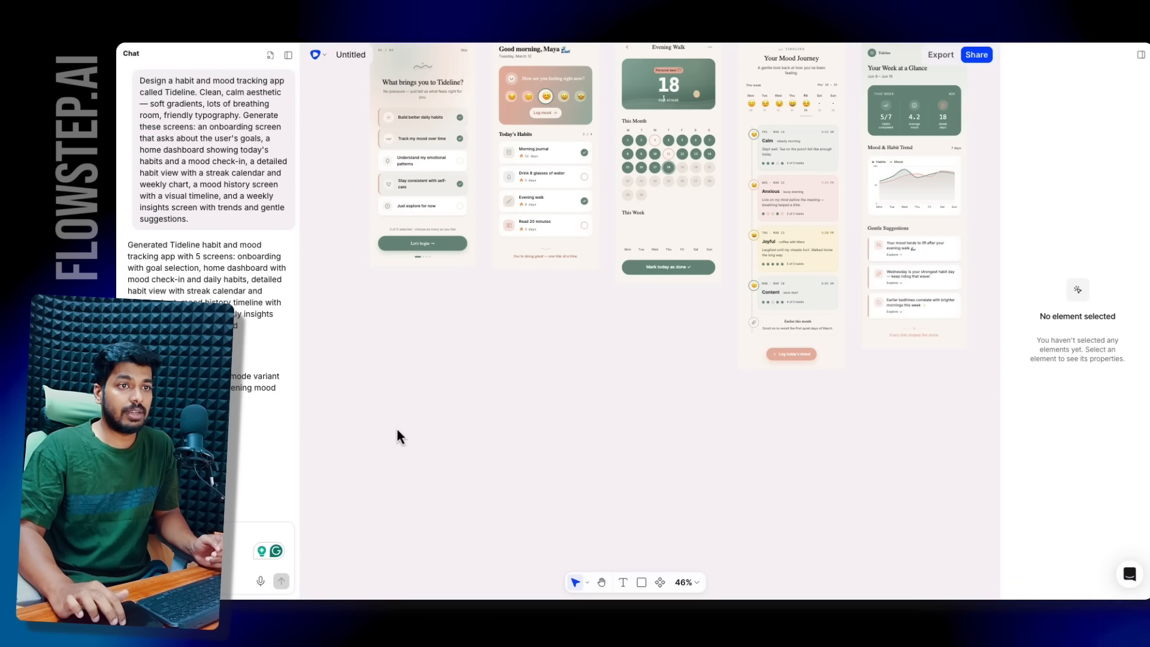
pyautogui.scroll(1, 539, 320)
# - Delete the "Drink 8 glasses of water" card from Today's Habits on Screen 2
pyautogui.scroll(5, 555, 311)
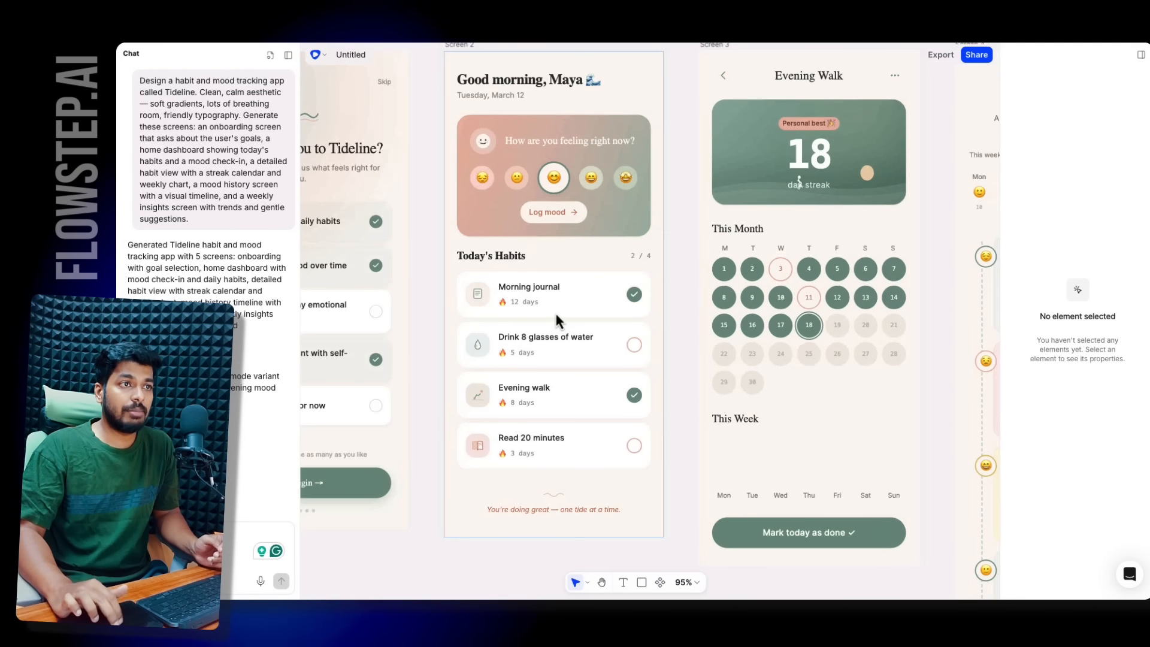
pyautogui.hscroll(2, 555, 311)
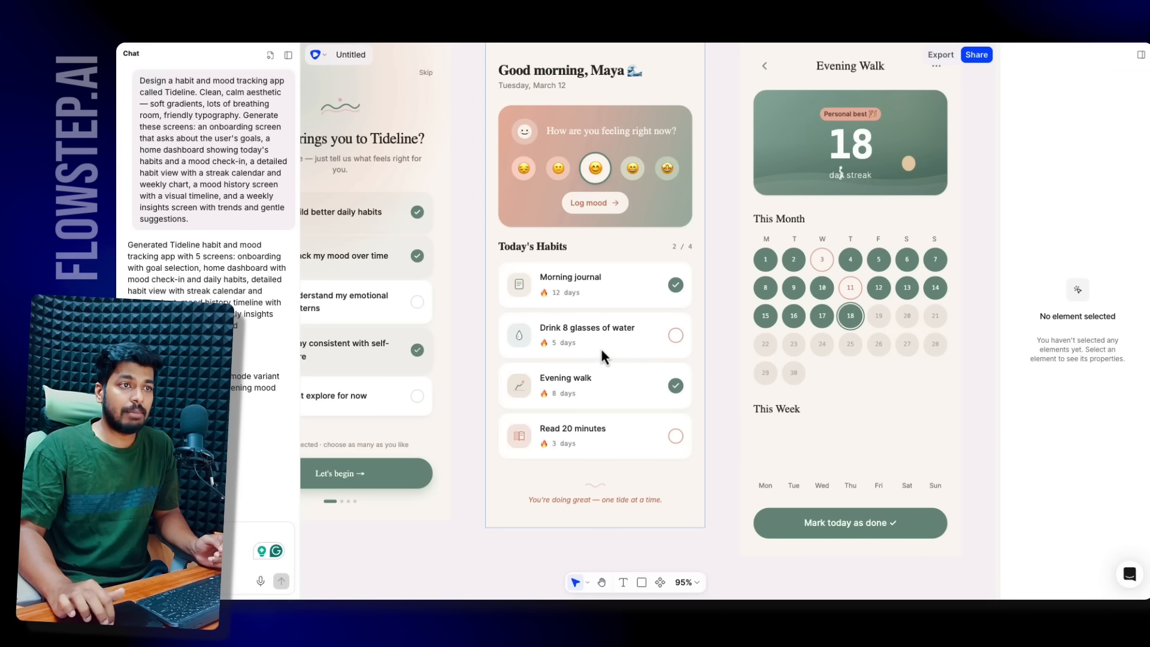
pyautogui.click(602, 350)
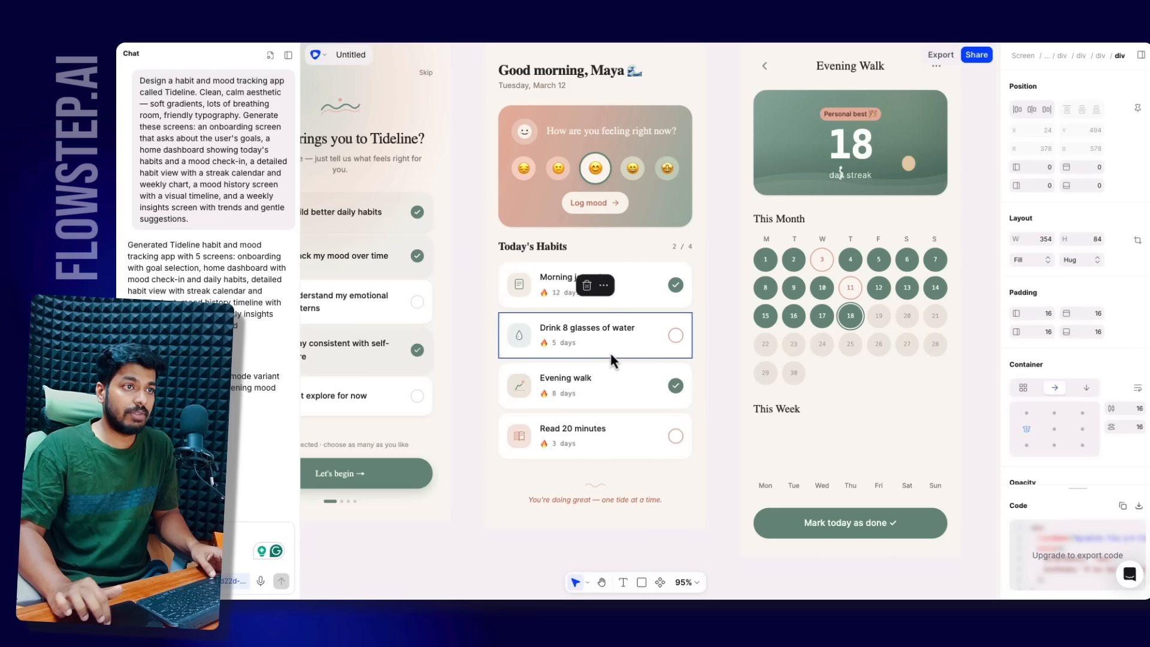
pyautogui.press('Delete')
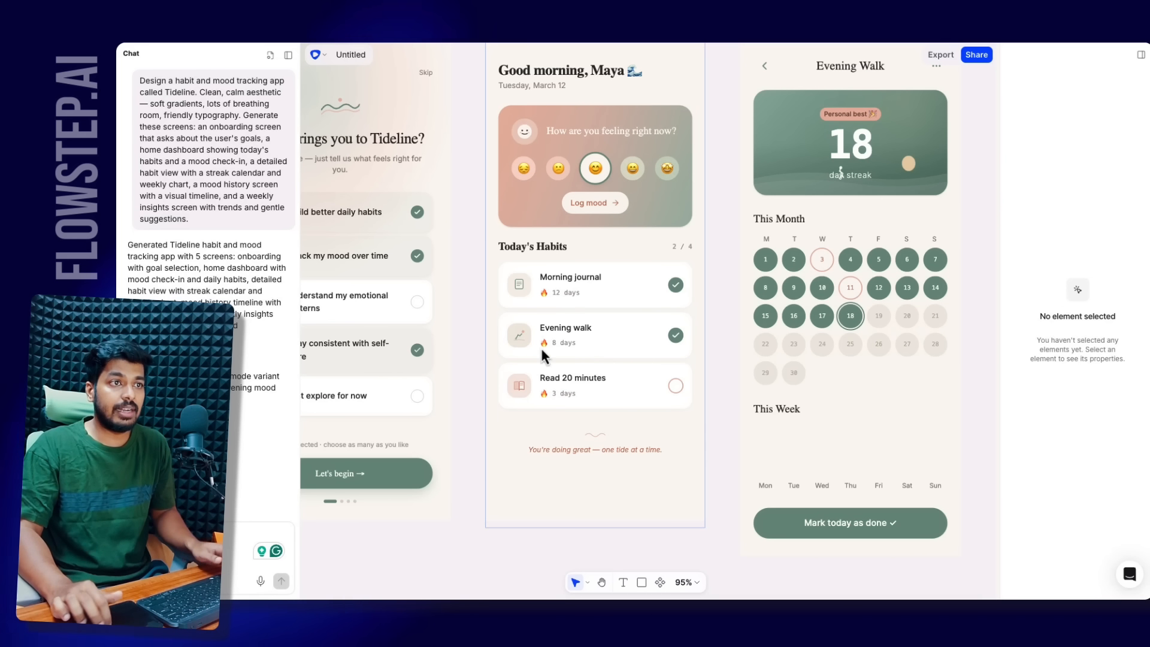
# - Duplicate the "Evening walk" habit card in the Today's Habits list on Screen 2
pyautogui.hscroll(1, 709, 385)
pyautogui.click(576, 371)
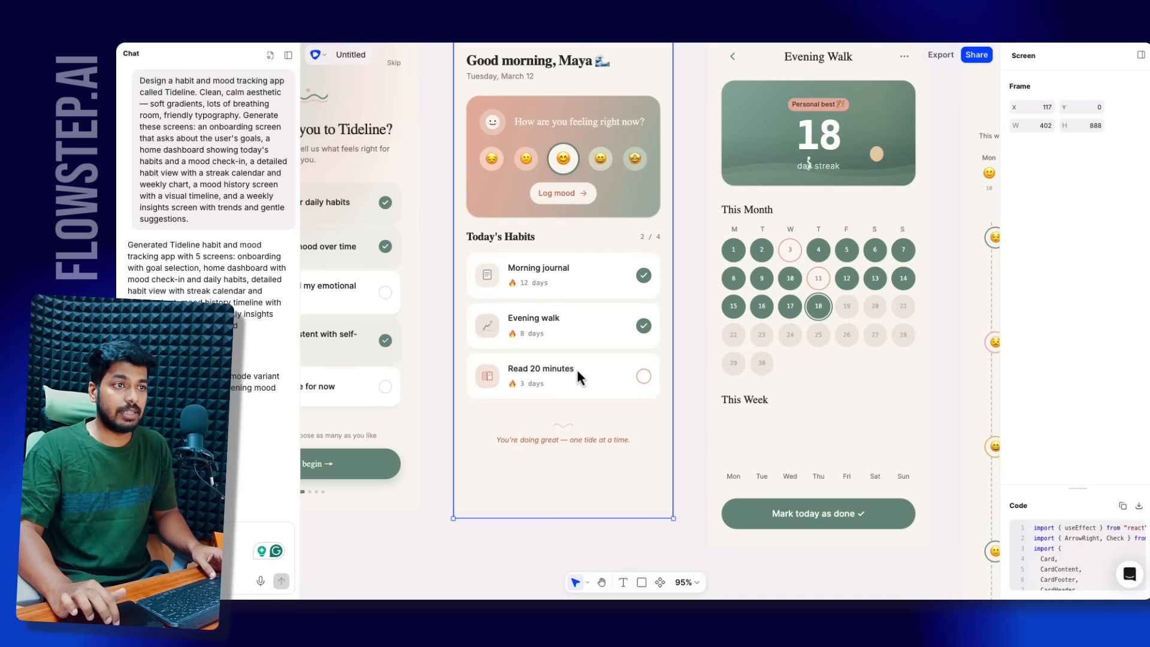
pyautogui.click(577, 335)
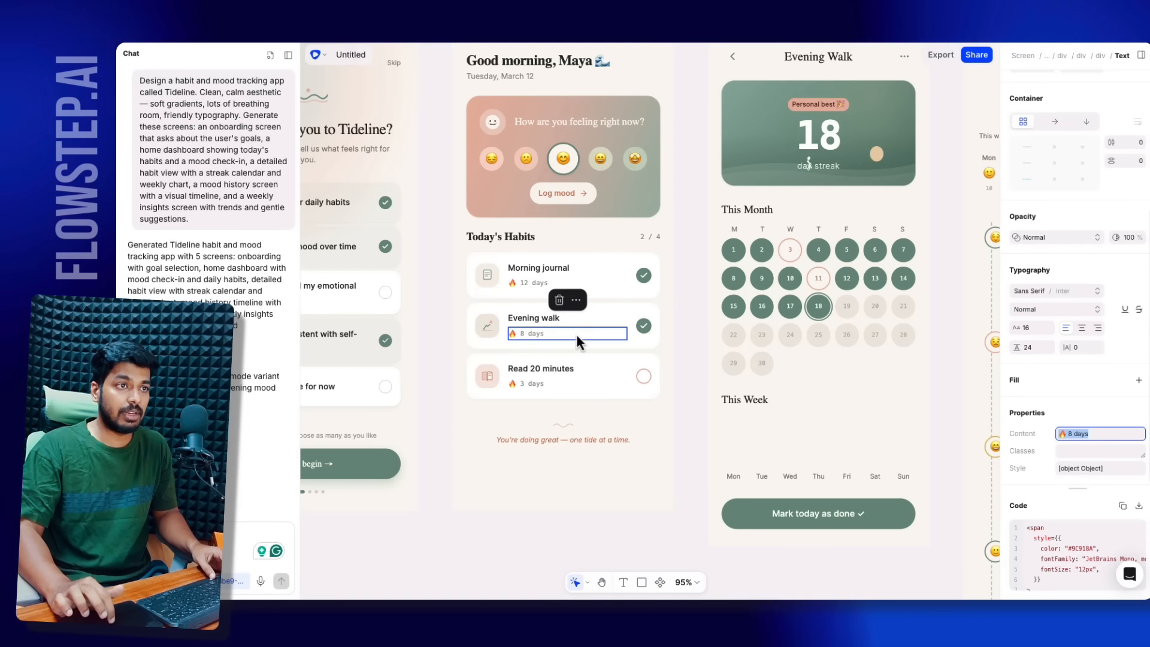
pyautogui.click(576, 344)
pyautogui.hotkey('ctrl', 'd')
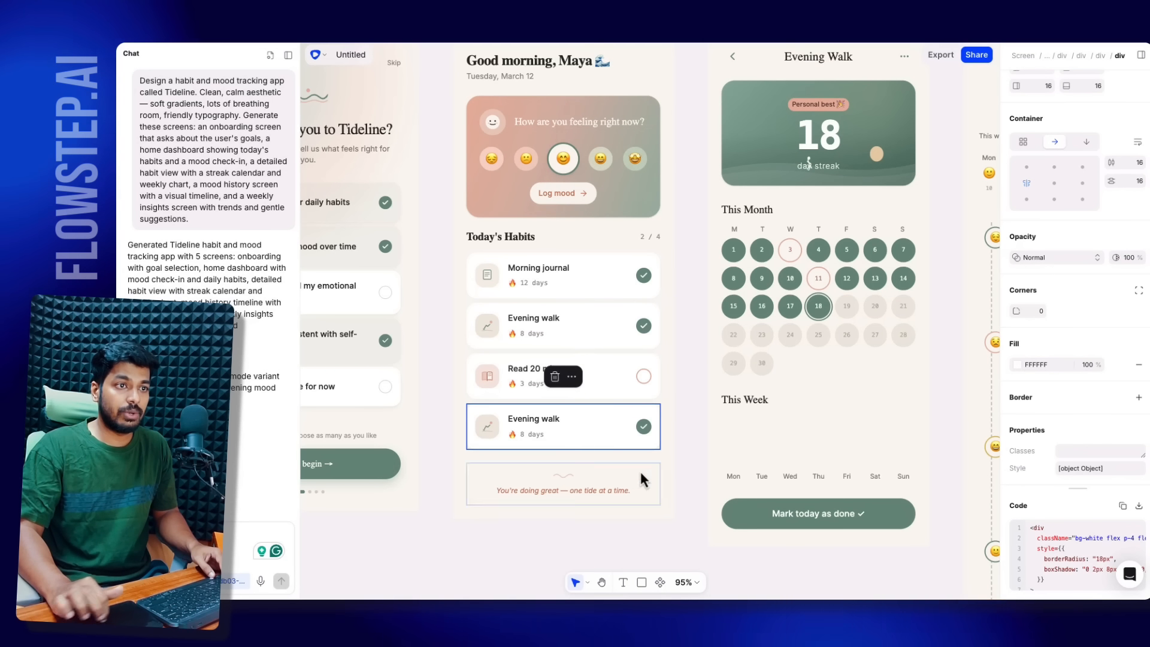
pyautogui.click(690, 445)
# - Add a text label reading "Onboarding Flow - First" above Screen 1
pyautogui.hscroll(3, 690, 445)
pyautogui.scroll(-5, 690, 446)
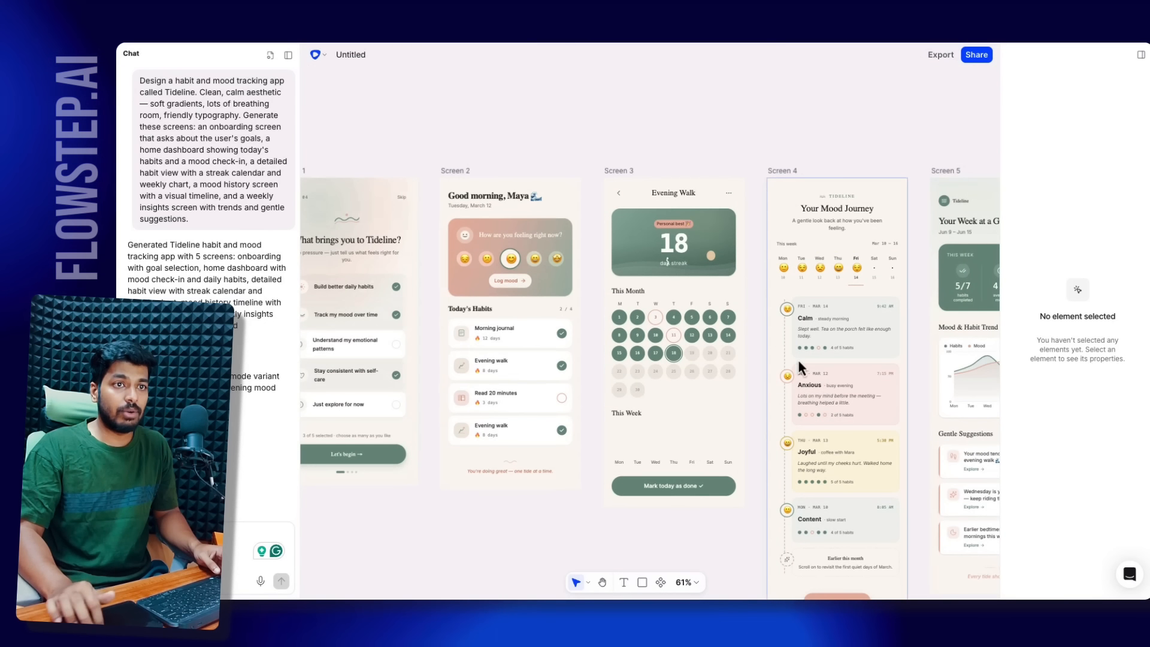
pyautogui.scroll(-2, 811, 366)
pyautogui.scroll(-2, 809, 362)
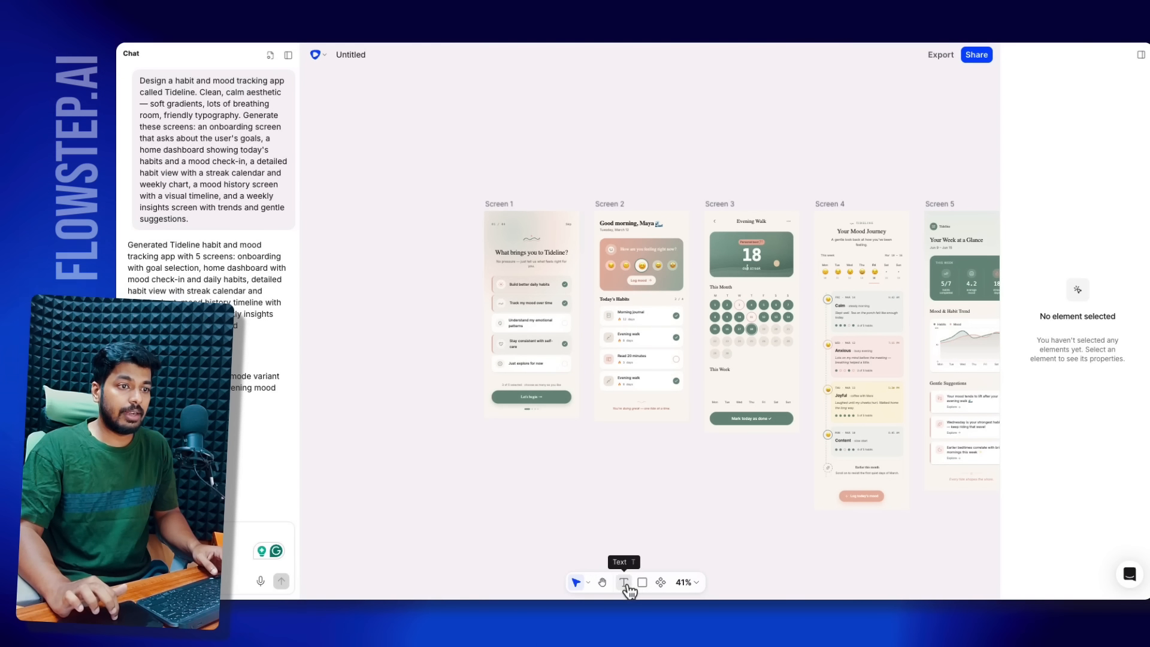
pyautogui.click(490, 192)
pyautogui.scroll(6, 489, 191)
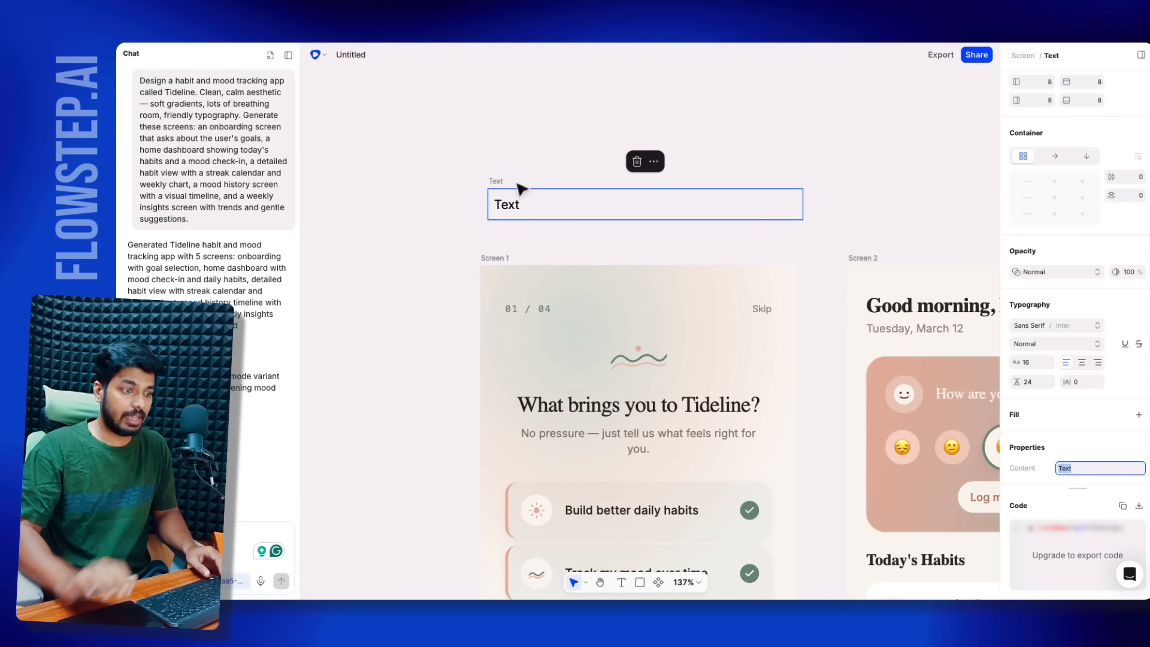
pyautogui.write('O')
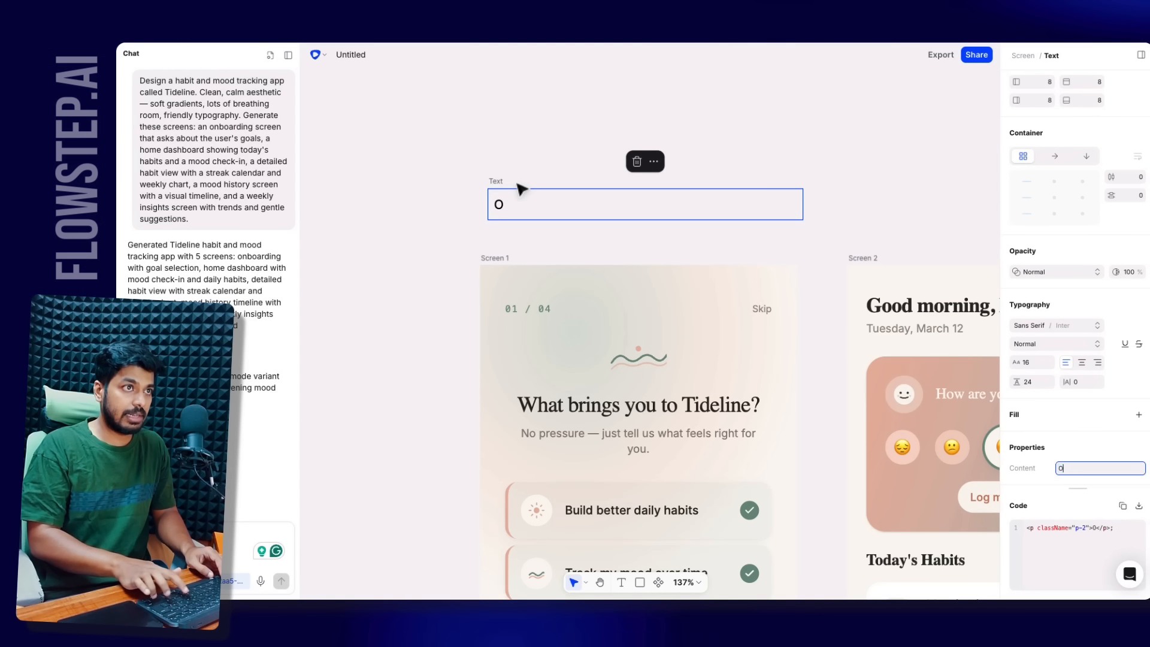
pyautogui.write('nboarding Flow')
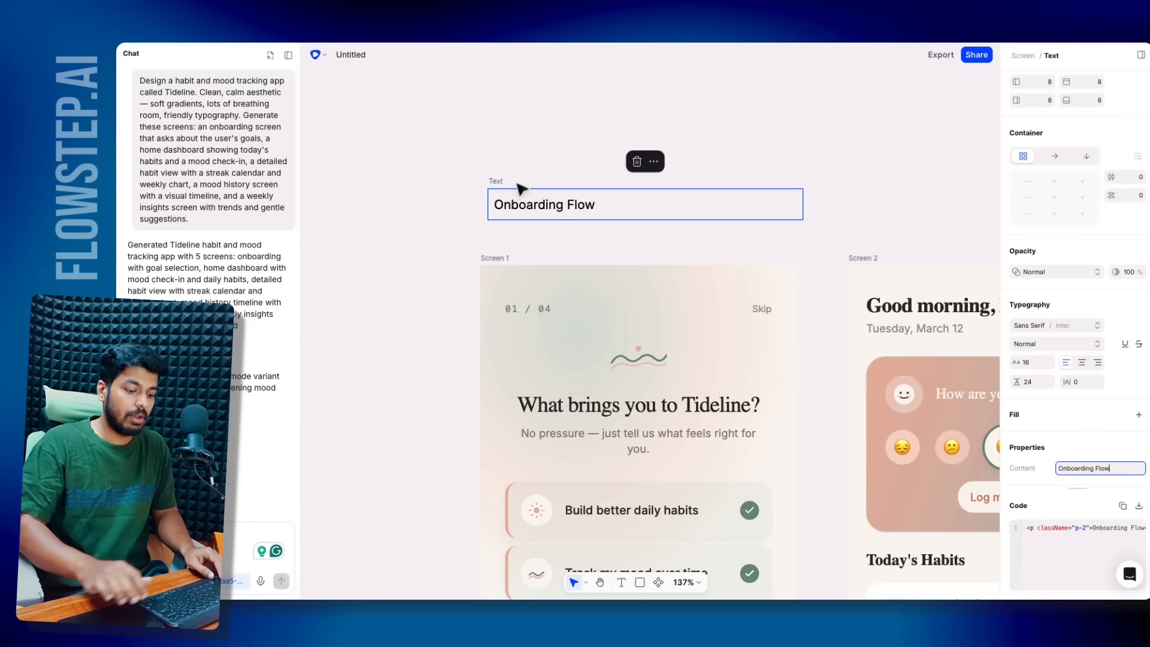
pyautogui.write(' - First')
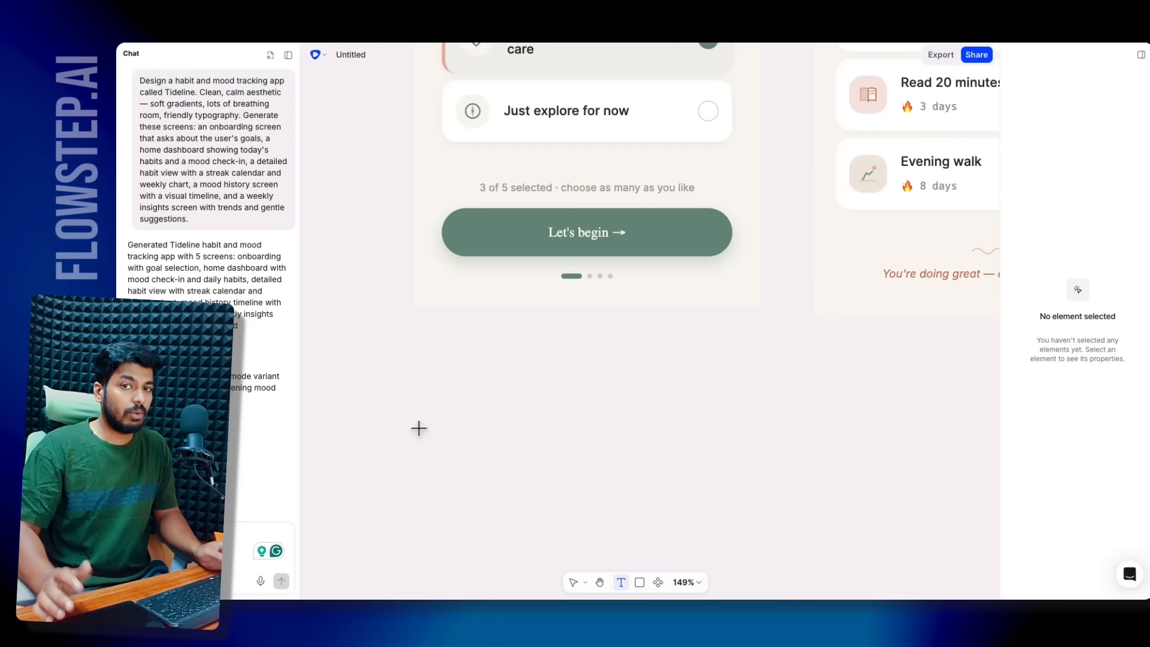
# - Add a second text label reading "Add Habit Flow" in the empty space below Screen 1
pyautogui.click(418, 428)
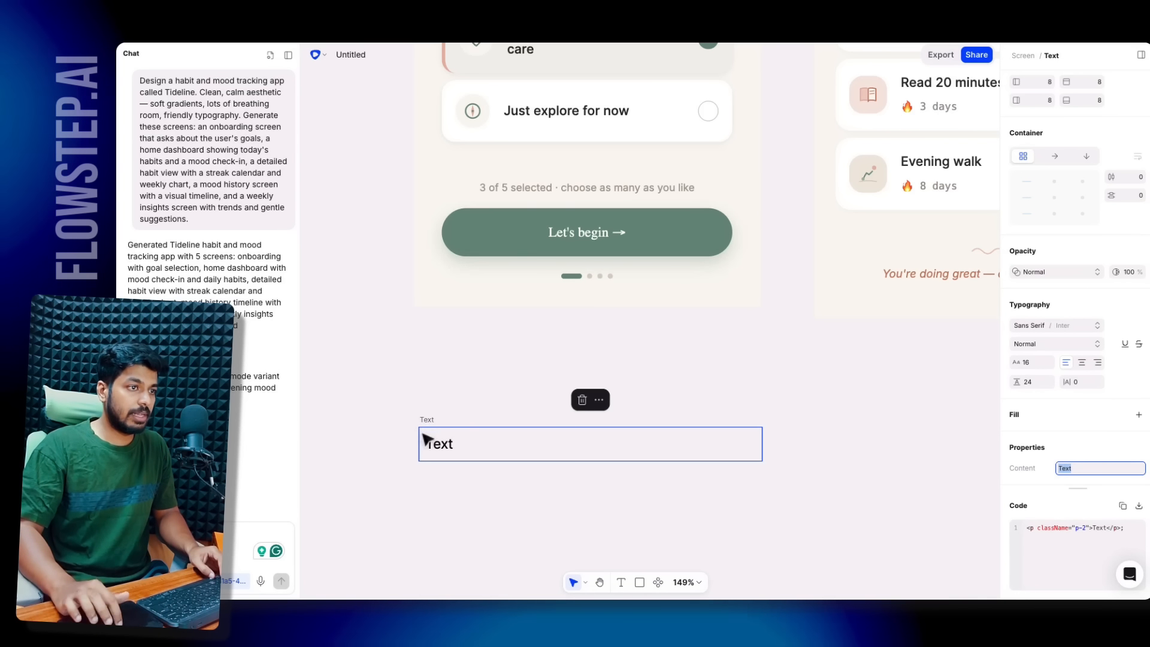
pyautogui.write('s')
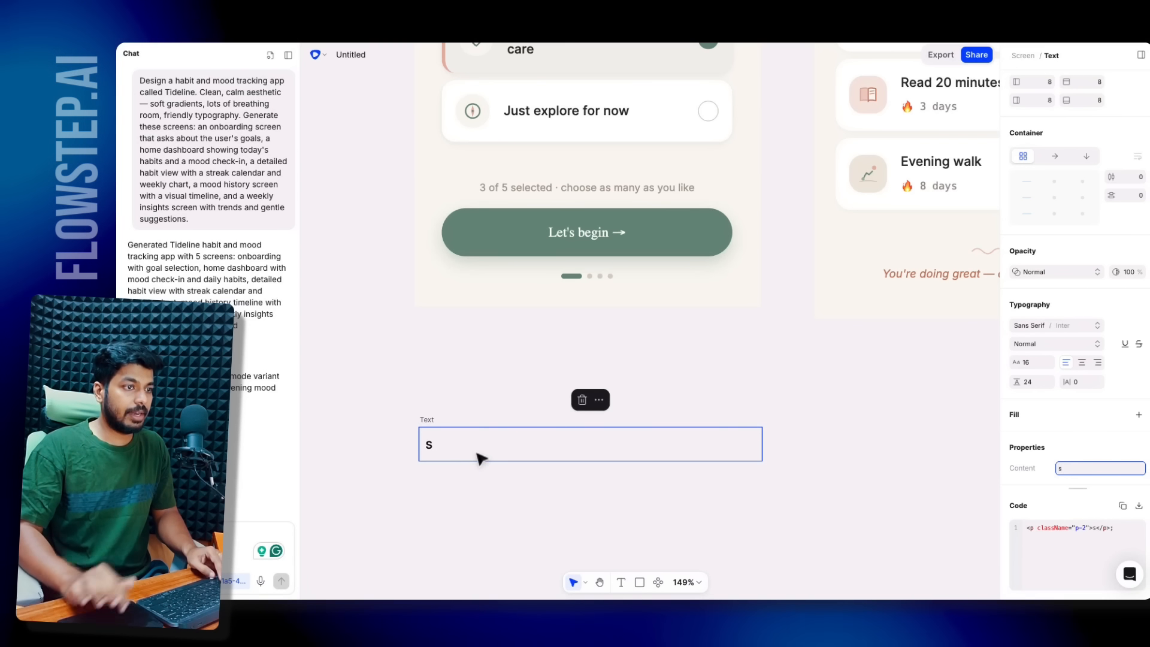
pyautogui.press('super+a')
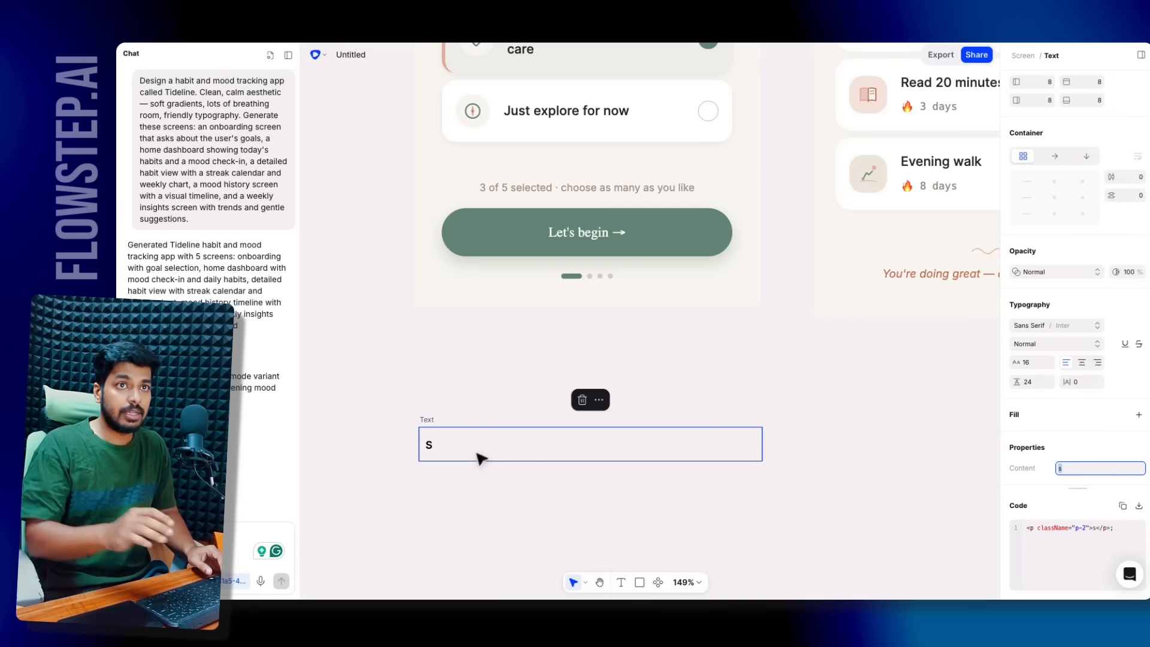
pyautogui.scroll(-5, 480, 459)
pyautogui.hscroll(2, 480, 460)
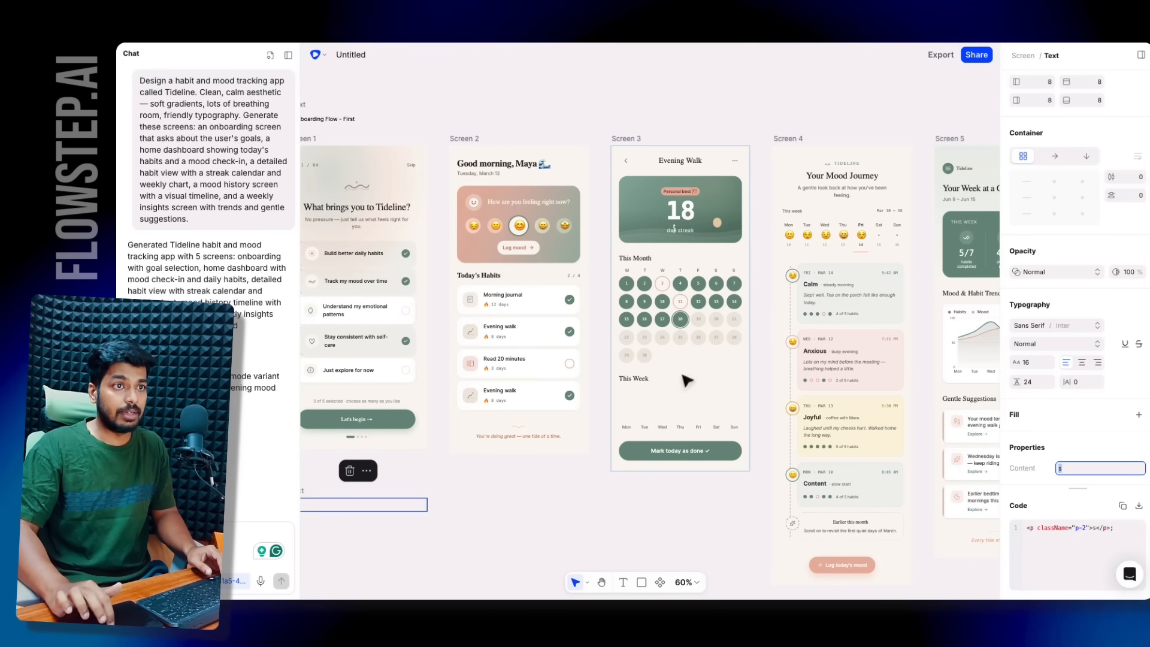
pyautogui.hscroll(2, 649, 266)
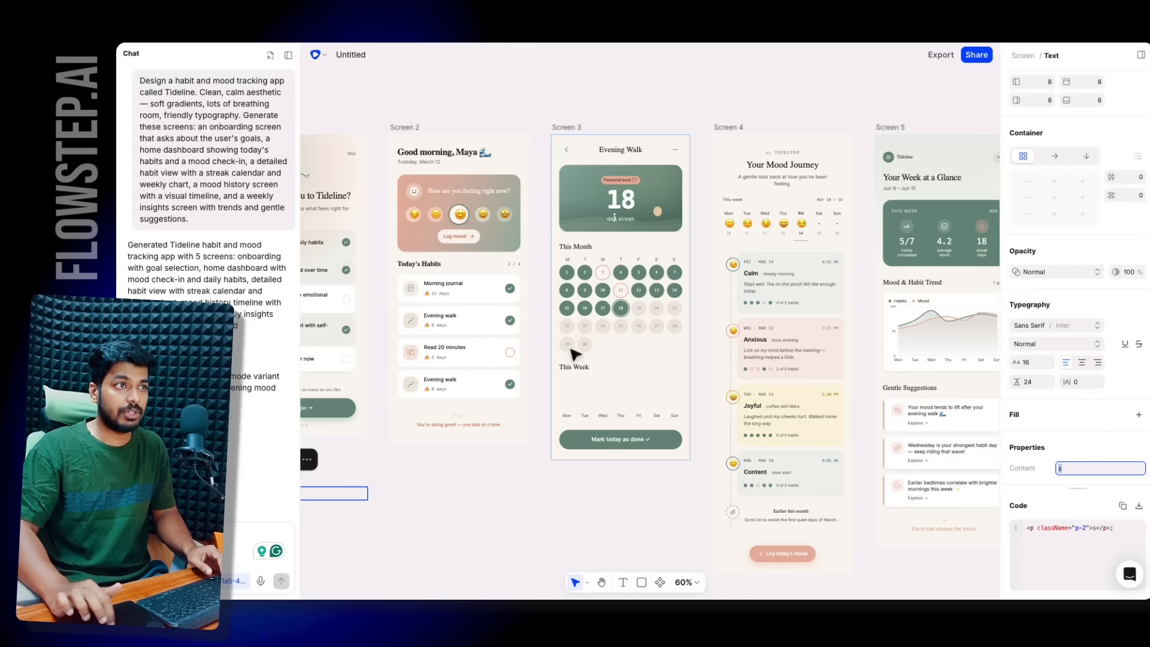
pyautogui.scroll(2, 443, 359)
pyautogui.hscroll(-1, 447, 353)
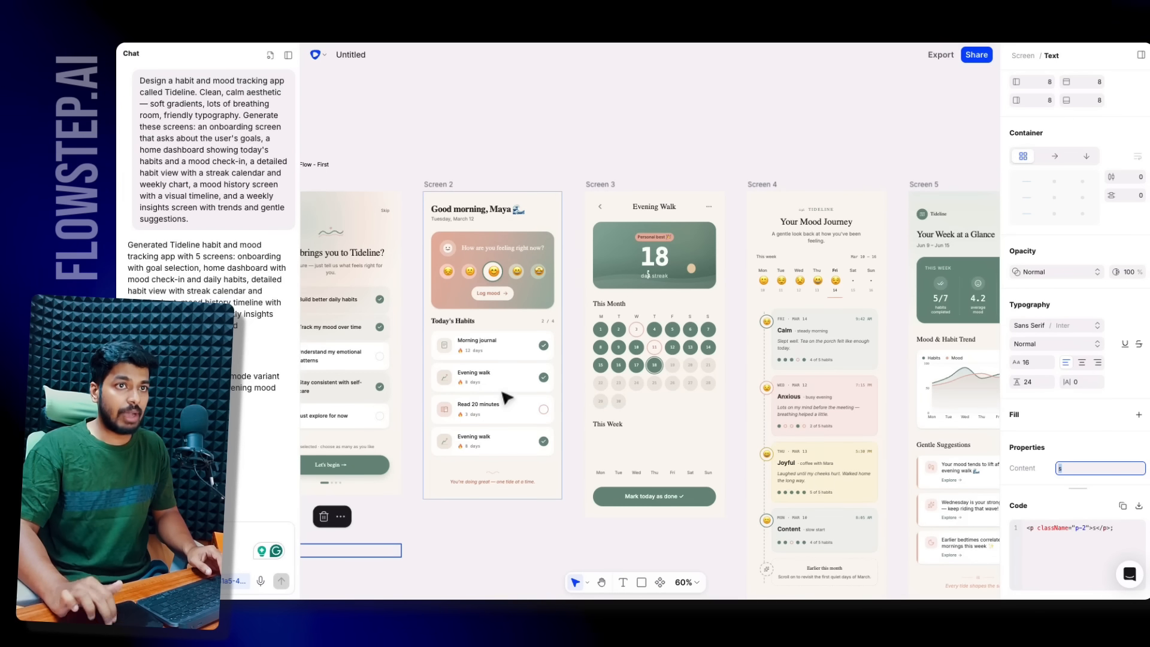
pyautogui.scroll(-3, 506, 398)
pyautogui.hscroll(-3, 506, 398)
pyautogui.scroll(5, 395, 455)
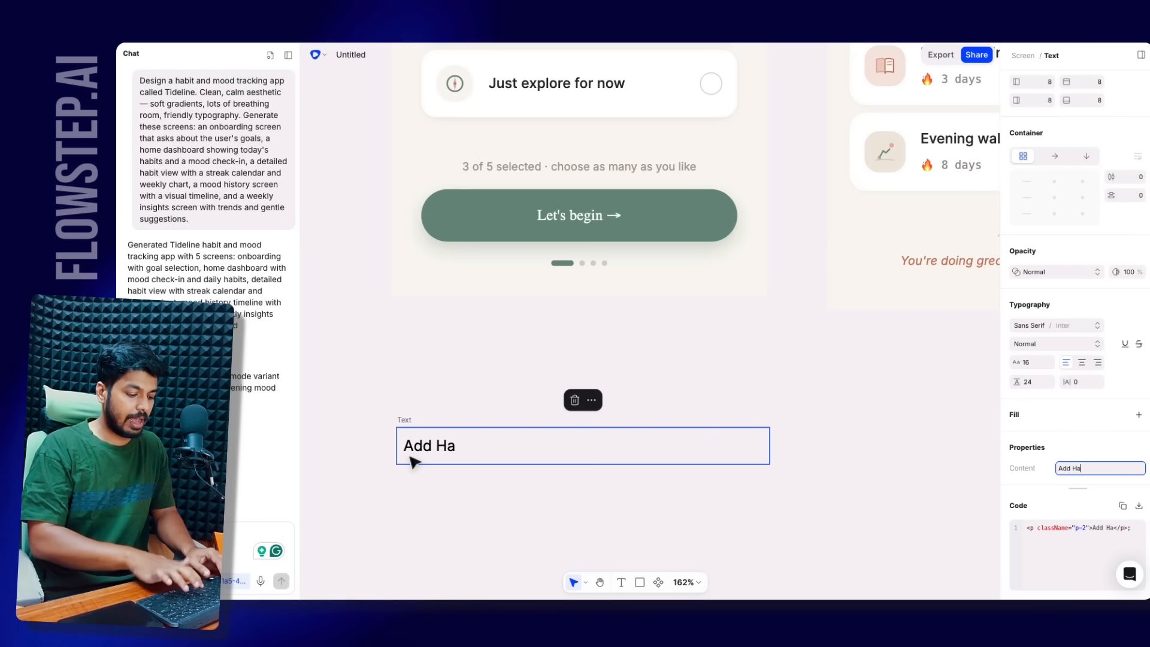
pyautogui.write('Add Habit')
pyautogui.write('Flow')
pyautogui.click(385, 393)
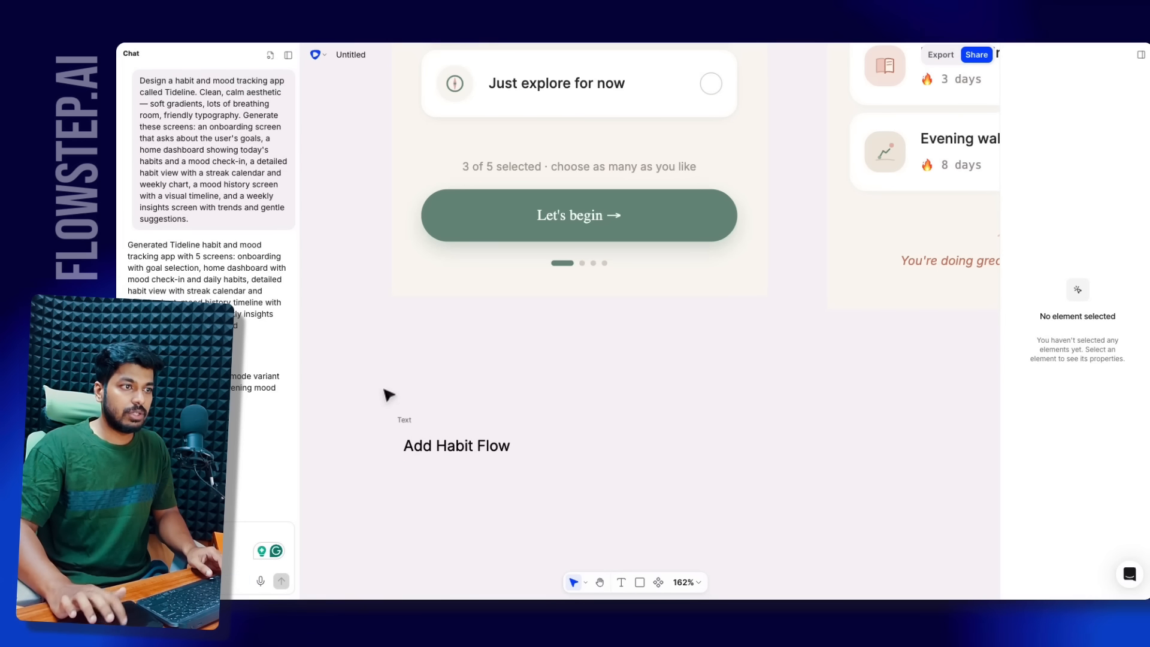
# - Set the "Add Habit Flow" label's font size to 53 and its weight to Bold
pyautogui.scroll(-3, 386, 394)
pyautogui.moveTo(400, 403)
pyautogui.mouseDown()
pyautogui.moveTo(397, 439)
pyautogui.moveTo(397, 414)
pyautogui.mouseUp()
pyautogui.scroll(-5, 396, 438)
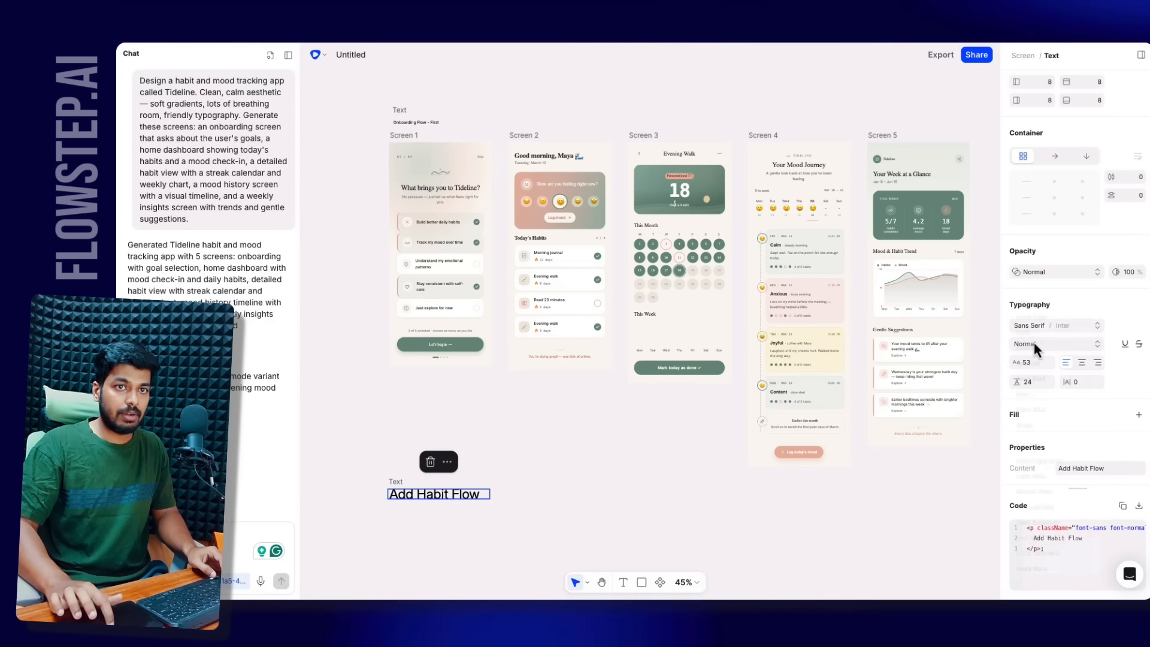
pyautogui.click(1036, 344)
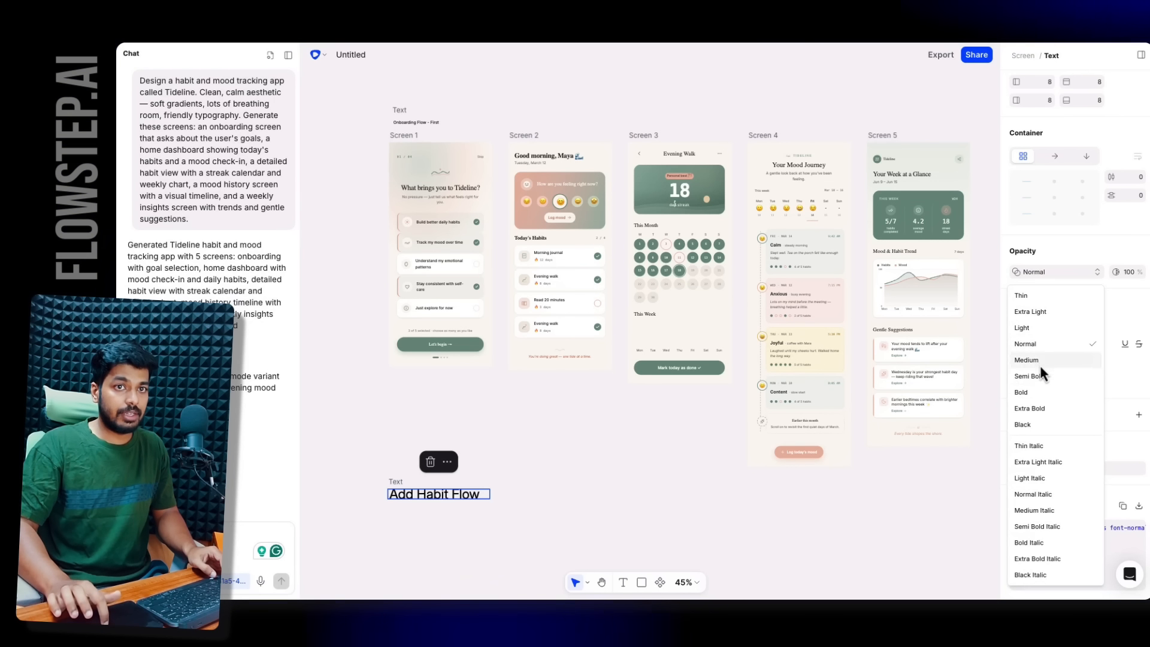
pyautogui.click(1023, 392)
pyautogui.click(611, 485)
# - Widen the "Add Habit Flow" label's frame so that its bold text fits on one line
pyautogui.click(483, 493)
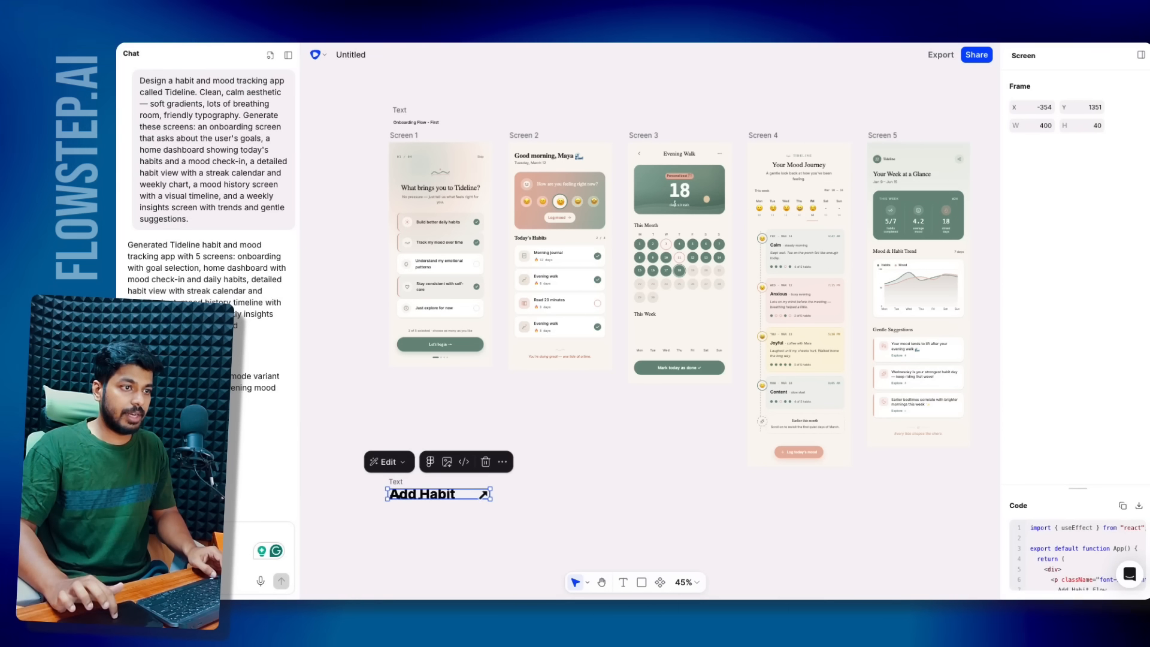
pyautogui.click(454, 465)
# - Prompt the chat to design the full flow for logging a new habit in Tideline, including loading, save-error with retry and empty states
pyautogui.scroll(-3, 454, 464)
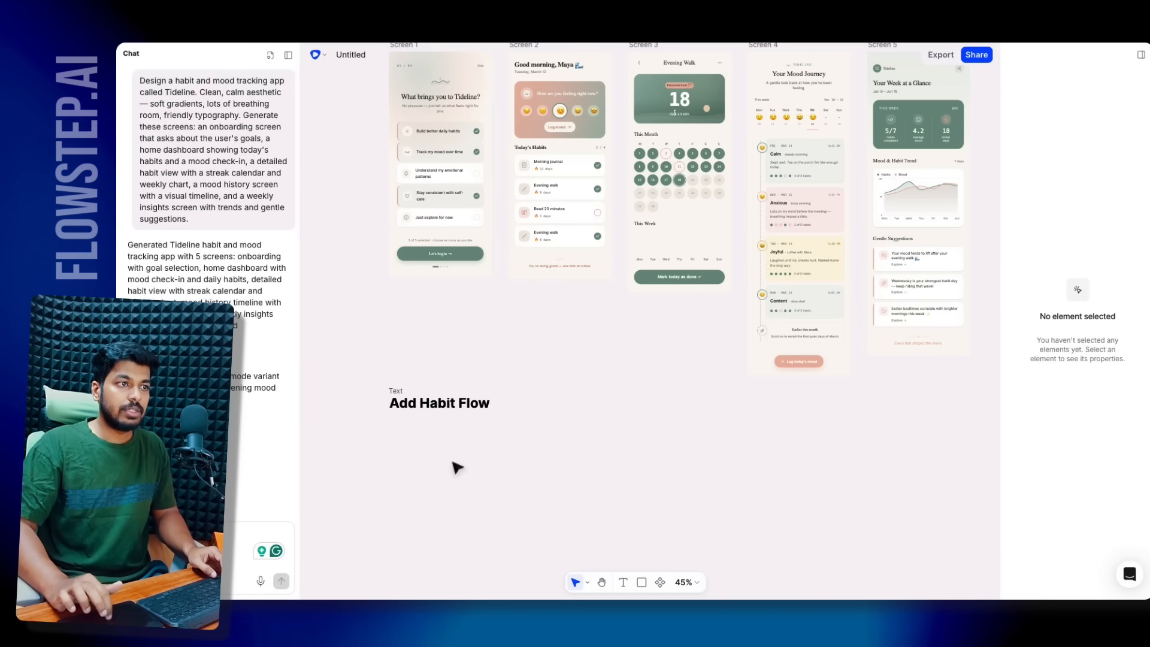
pyautogui.scroll(1, 449, 434)
pyautogui.hscroll(1, 449, 435)
pyautogui.scroll(-2, 678, 490)
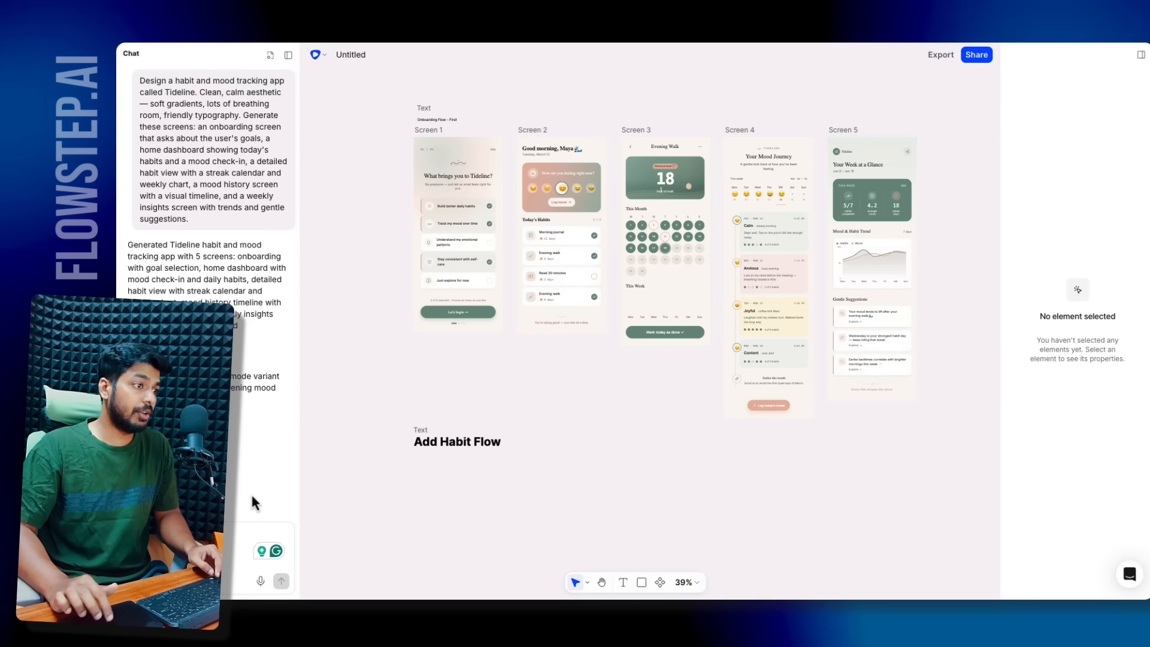
pyautogui.click(267, 545)
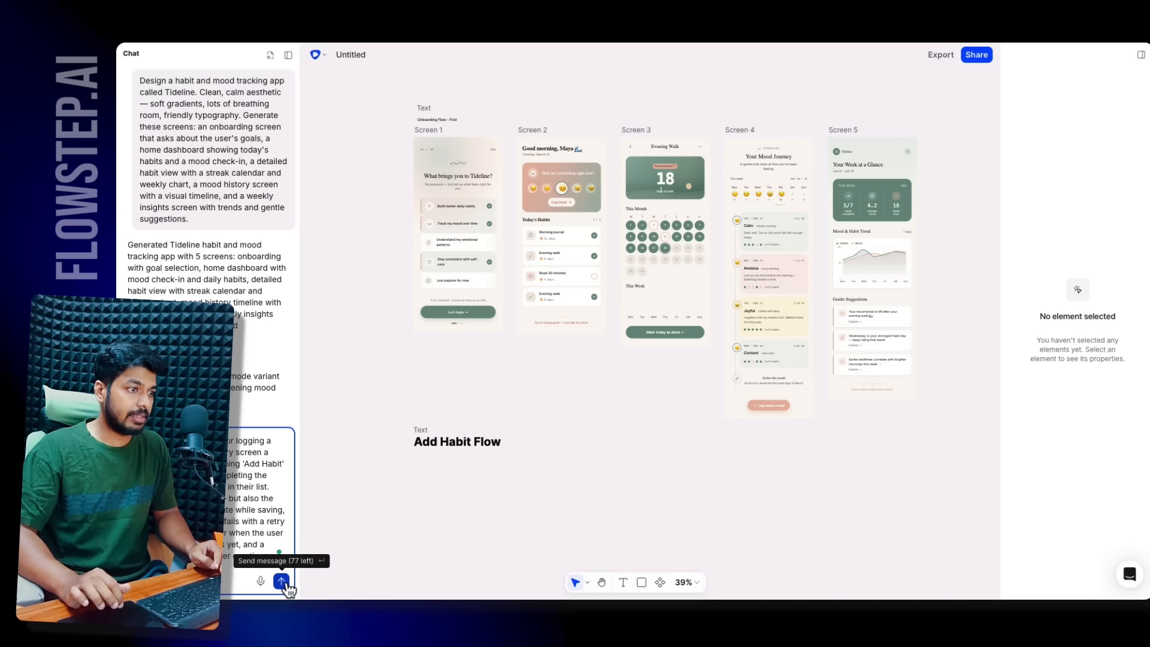
pyautogui.click(286, 585)
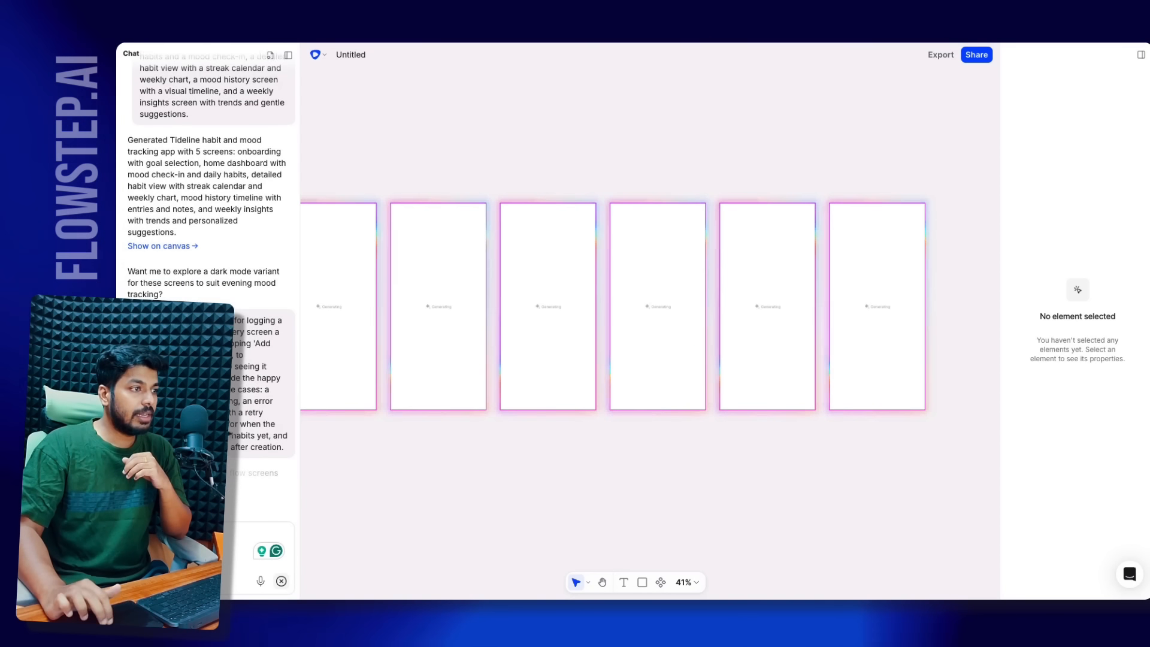
# - Move Screens 8 to 13 together into a row directly below the "Add Habit Flow" label
pyautogui.hscroll(-1, 442, 487)
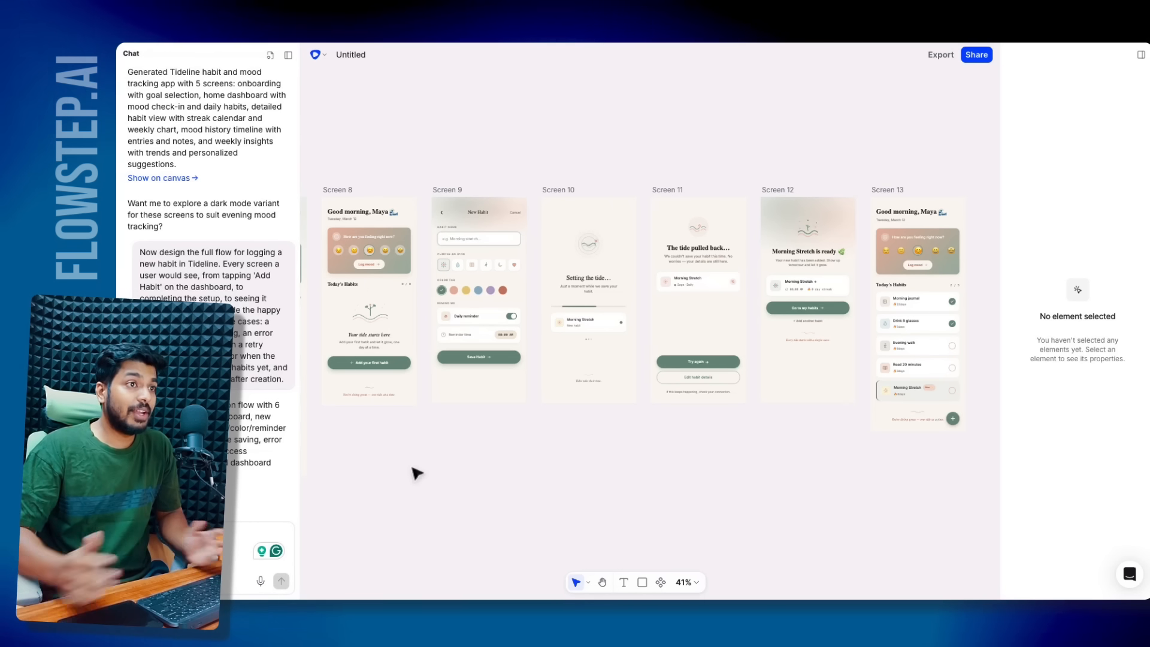
pyautogui.moveTo(585, 483); pyautogui.dragTo(455, 432)
pyautogui.hscroll(-5, 455, 432)
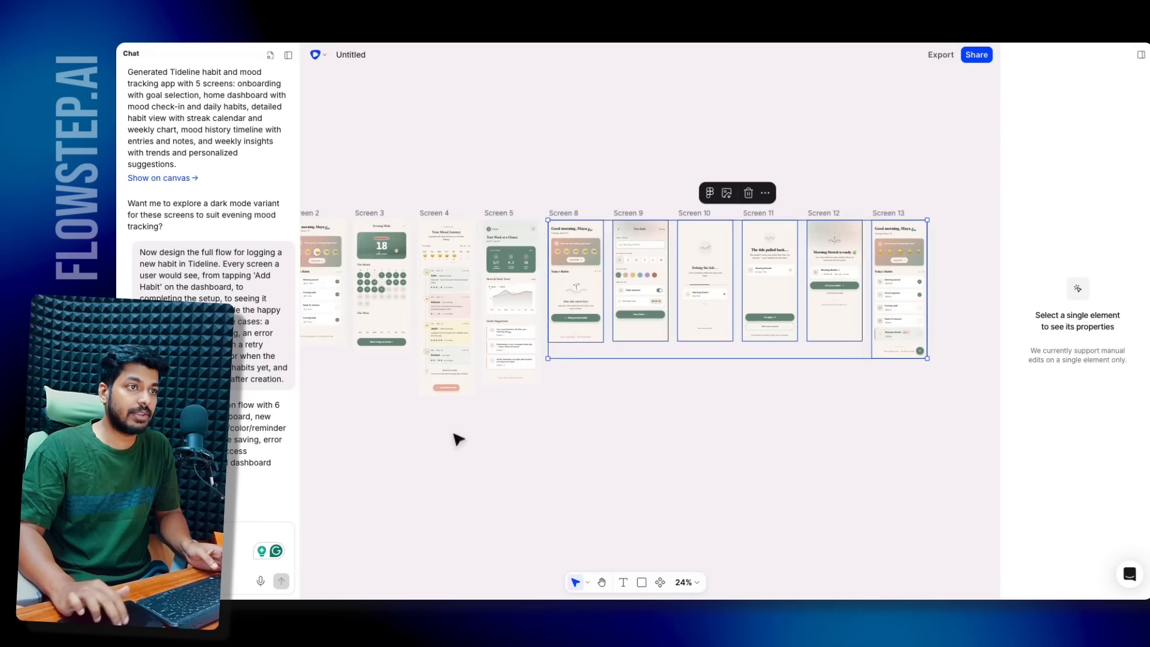
pyautogui.moveTo(781, 252); pyautogui.dragTo(473, 410)
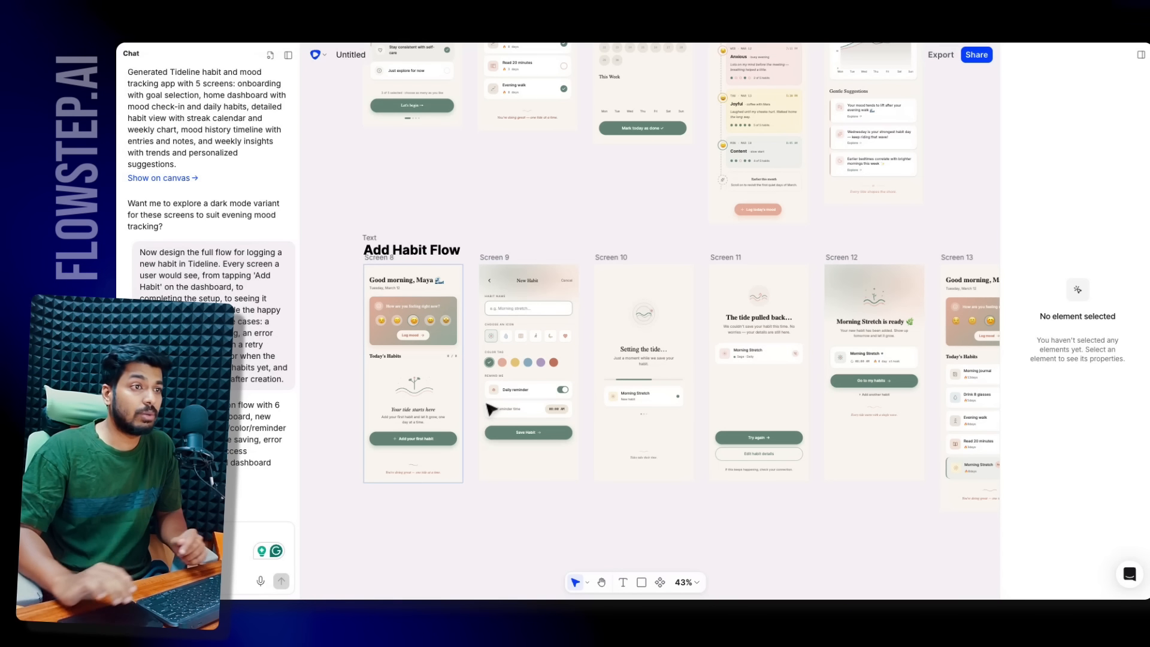
# - Examine the empty-state dashboard on Screen 8 at the start of the Add Habit Flow, including its "Add your first habit" action
pyautogui.hscroll(1, 491, 409)
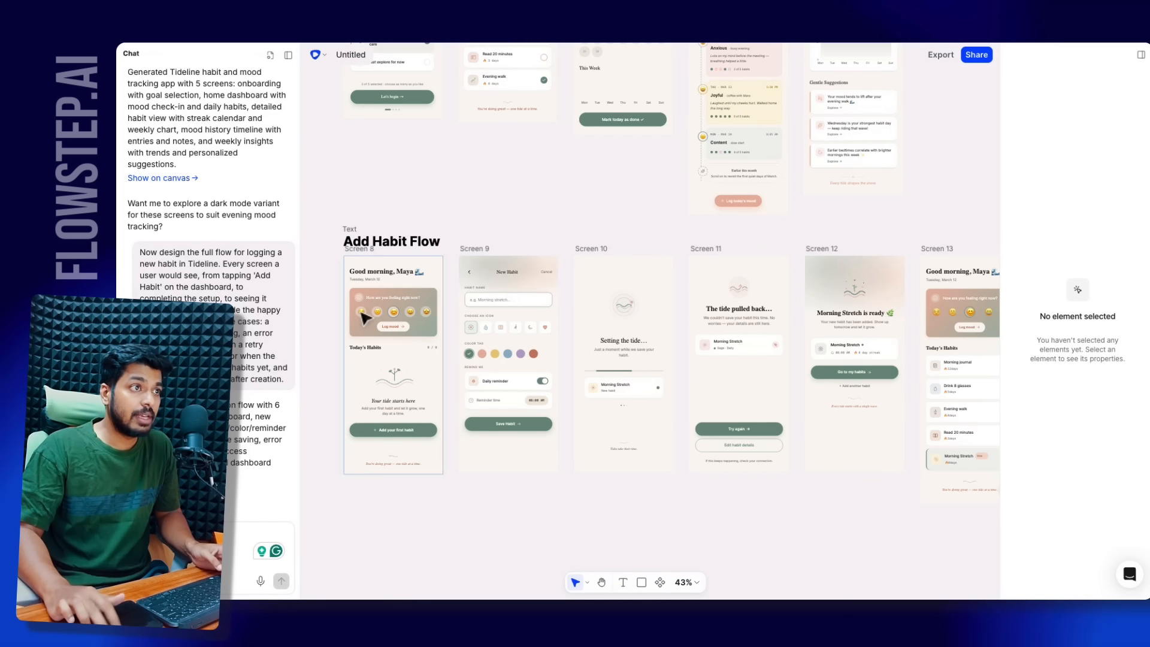
pyautogui.scroll(5, 359, 336)
pyautogui.scroll(-2, 497, 369)
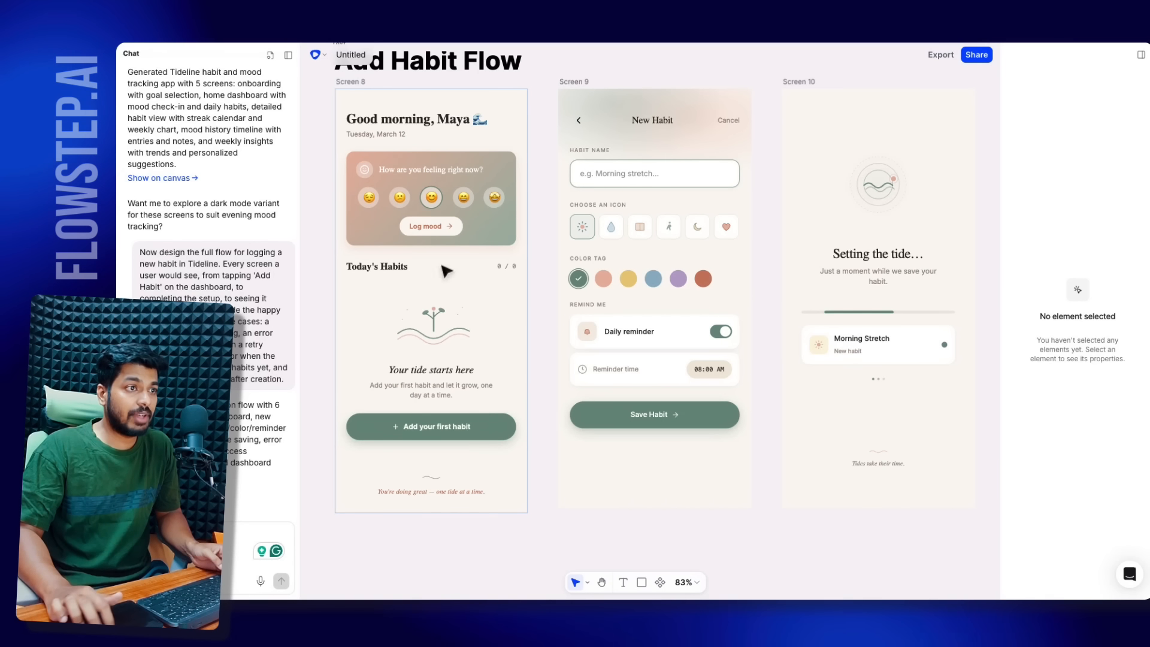
pyautogui.scroll(-3, 430, 329)
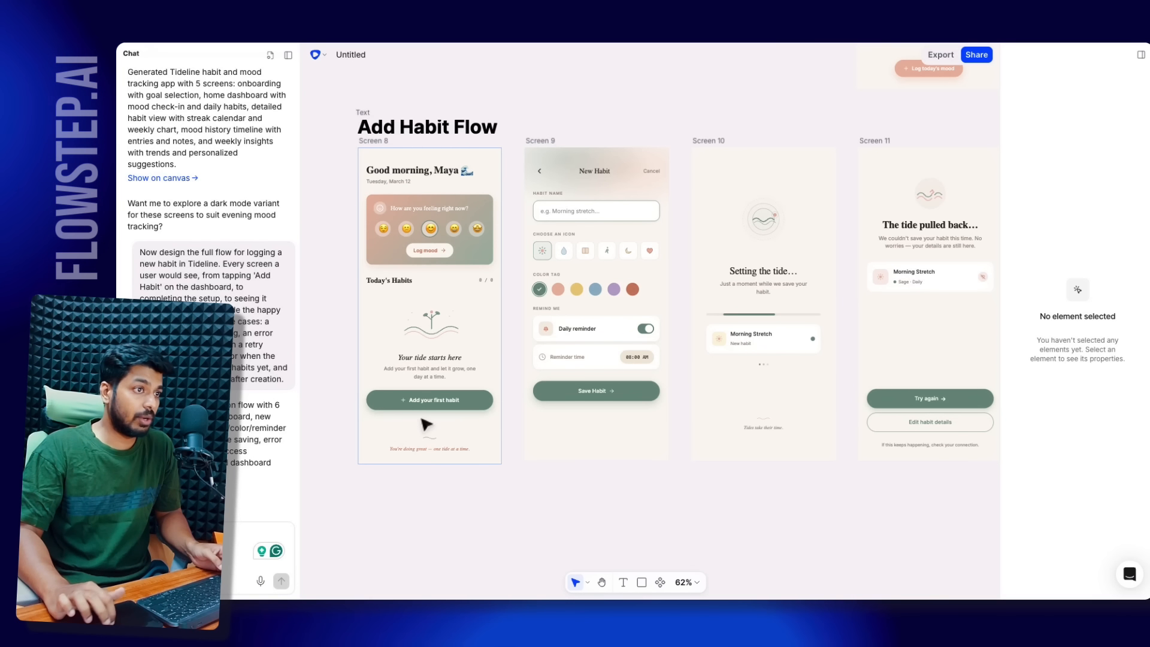
pyautogui.scroll(5, 433, 410)
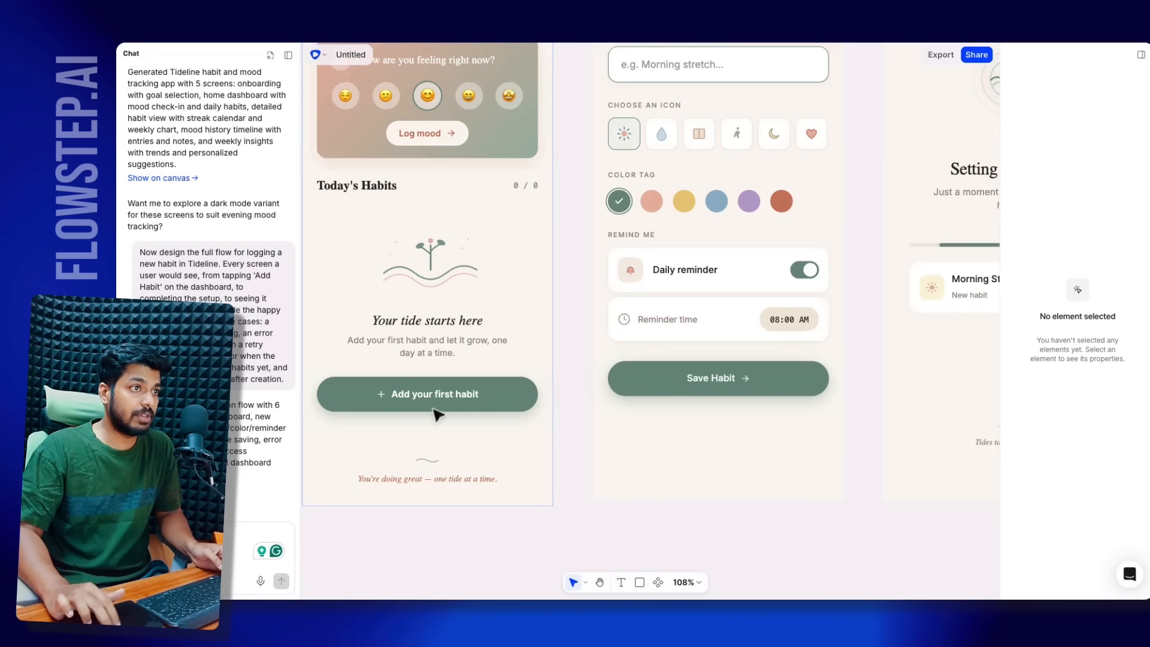
pyautogui.scroll(2, 433, 410)
pyautogui.scroll(-5, 434, 410)
pyautogui.scroll(-4, 435, 413)
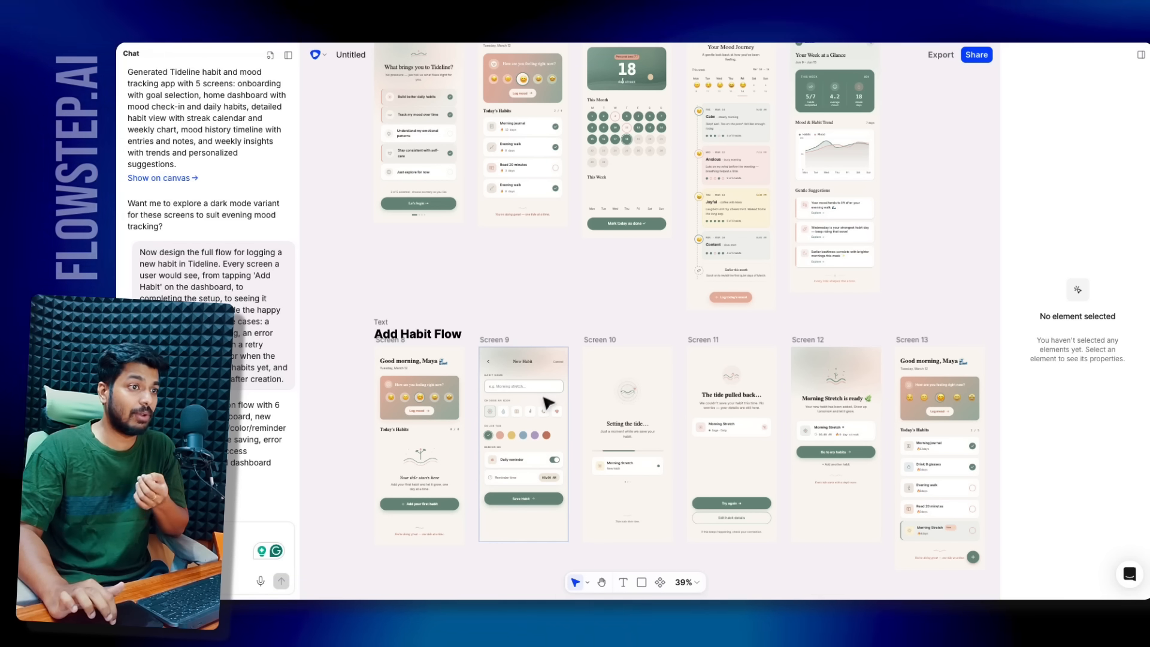
pyautogui.scroll(-2, 533, 424)
pyautogui.scroll(5, 526, 423)
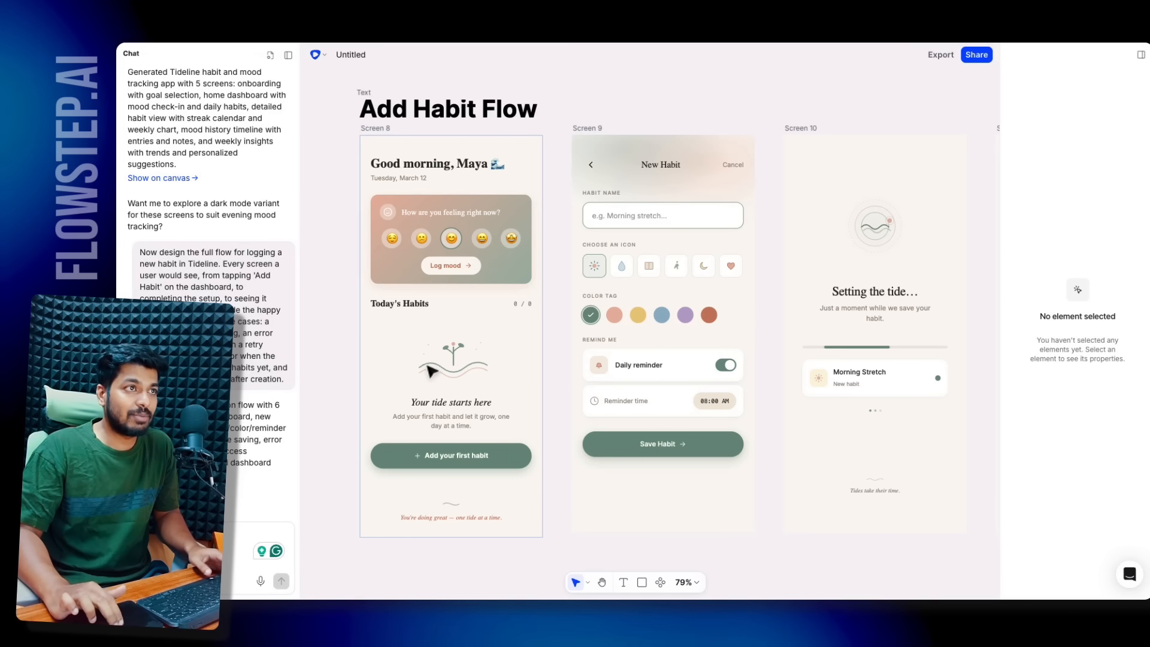
pyautogui.hscroll(1, 511, 380)
pyautogui.scroll(-1, 510, 379)
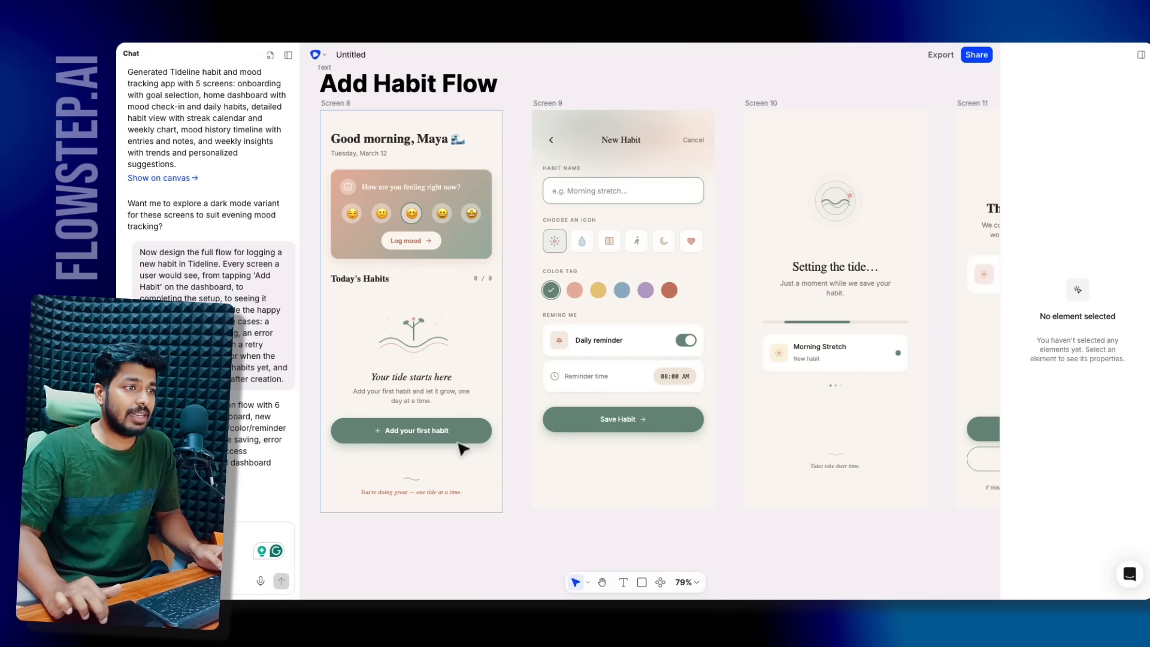
# - Compare the New Habit form on Screen 9 with the Today's Habits list on Screen 2
pyautogui.hscroll(2, 462, 441)
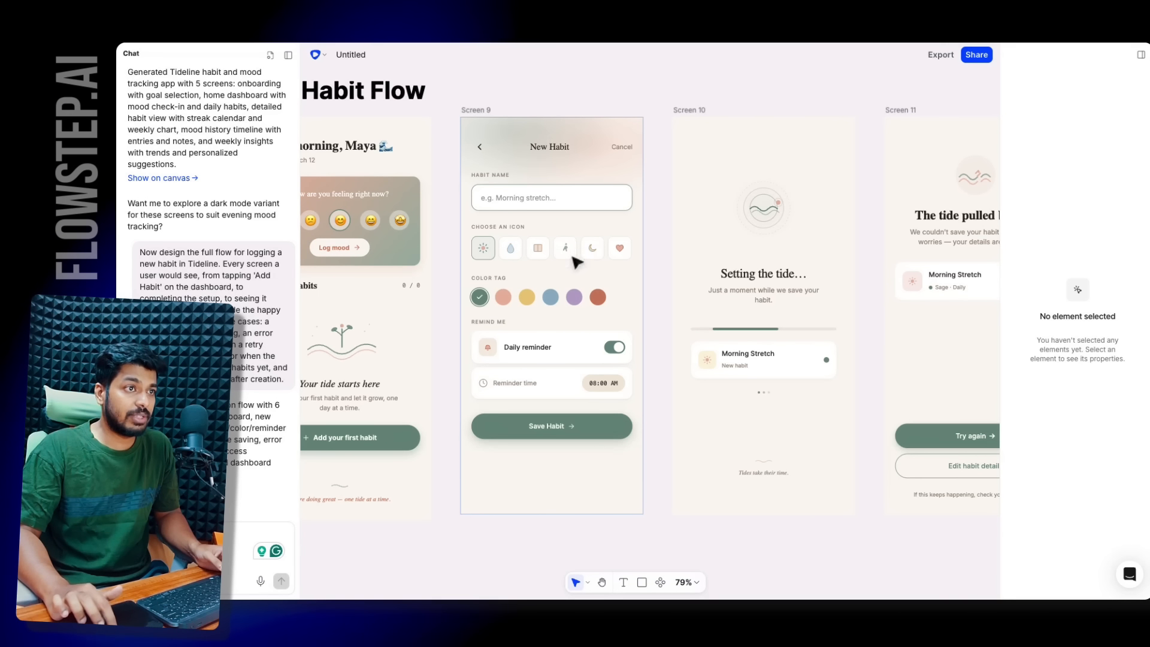
pyautogui.scroll(8, 513, 318)
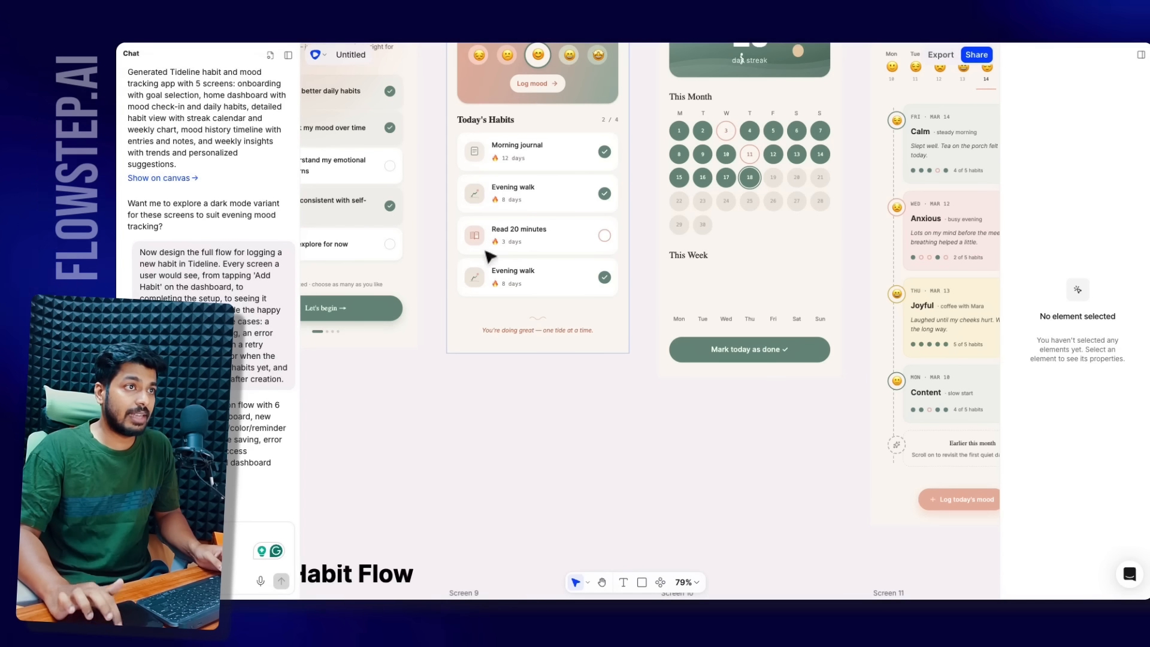
pyautogui.scroll(-3, 494, 281)
pyautogui.scroll(-3, 494, 282)
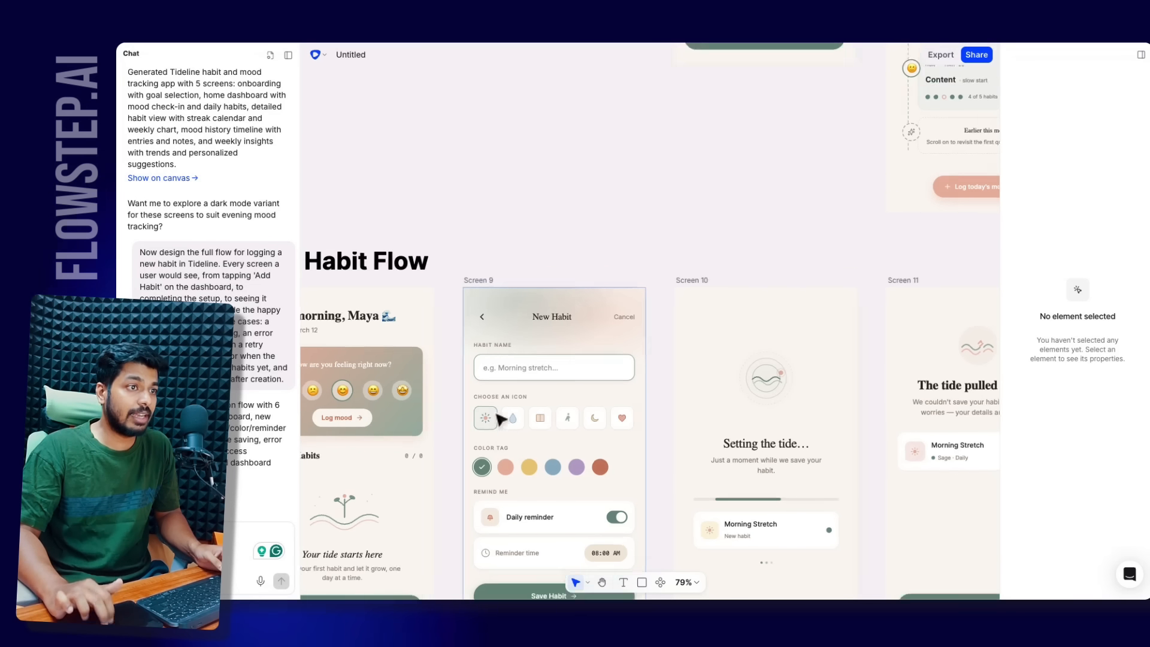
pyautogui.scroll(7, 543, 253)
pyautogui.scroll(-7, 565, 323)
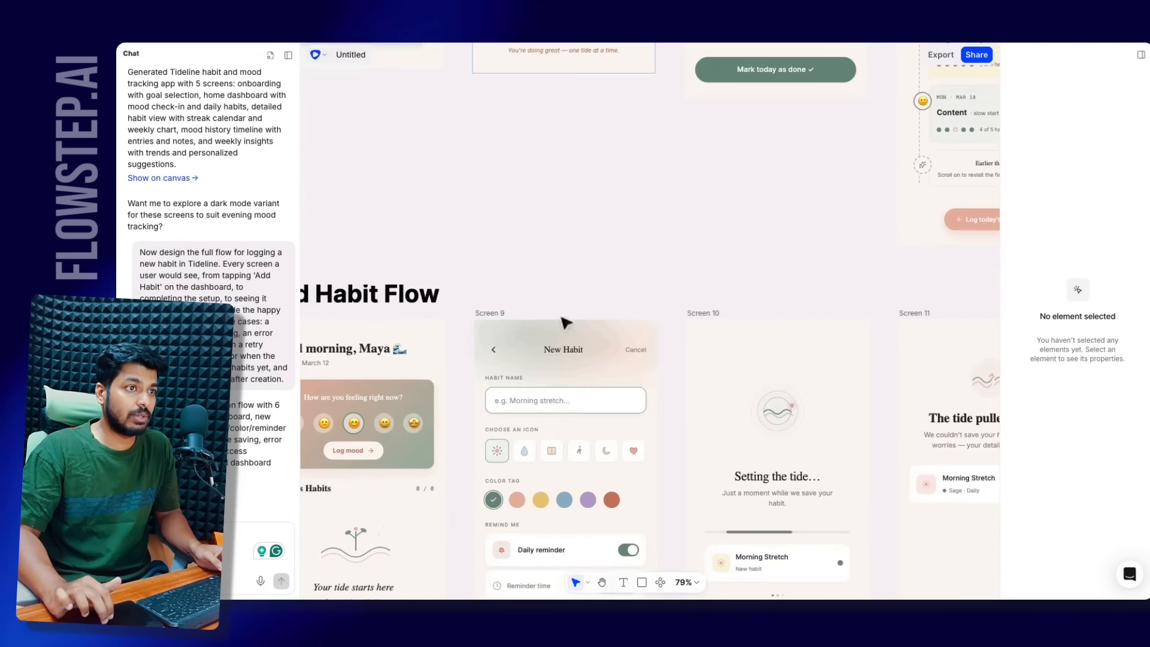
pyautogui.scroll(-1, 519, 397)
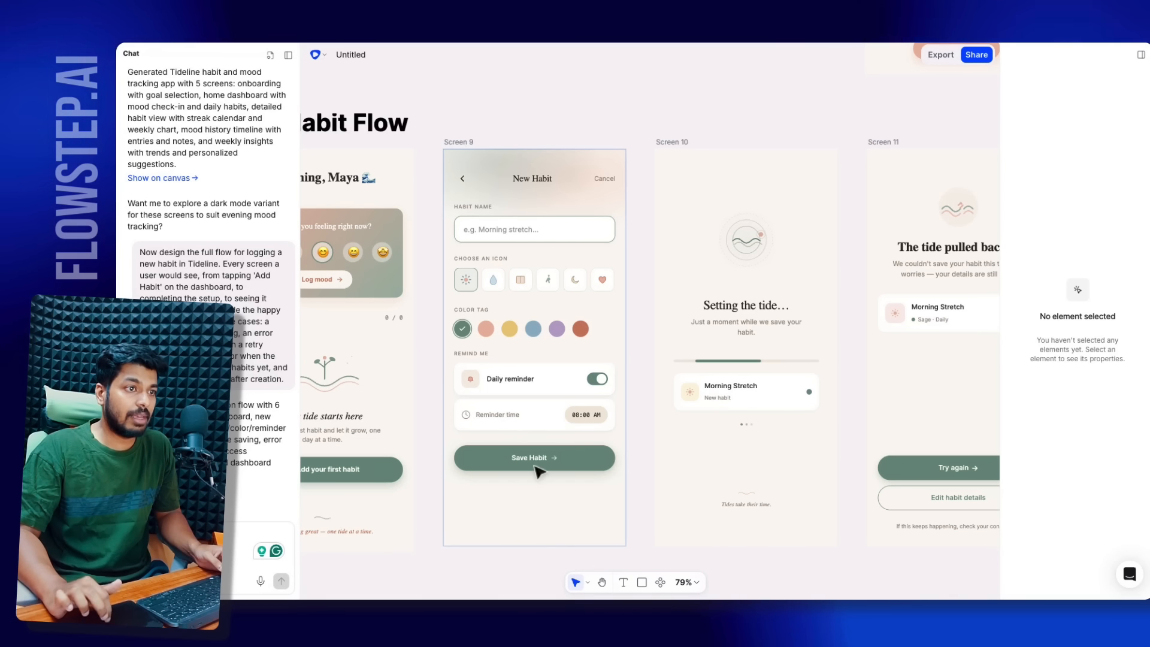
# - Review the saving, save-error, success and updated dashboard designs on Screens 10 to 13
pyautogui.hscroll(5, 539, 472)
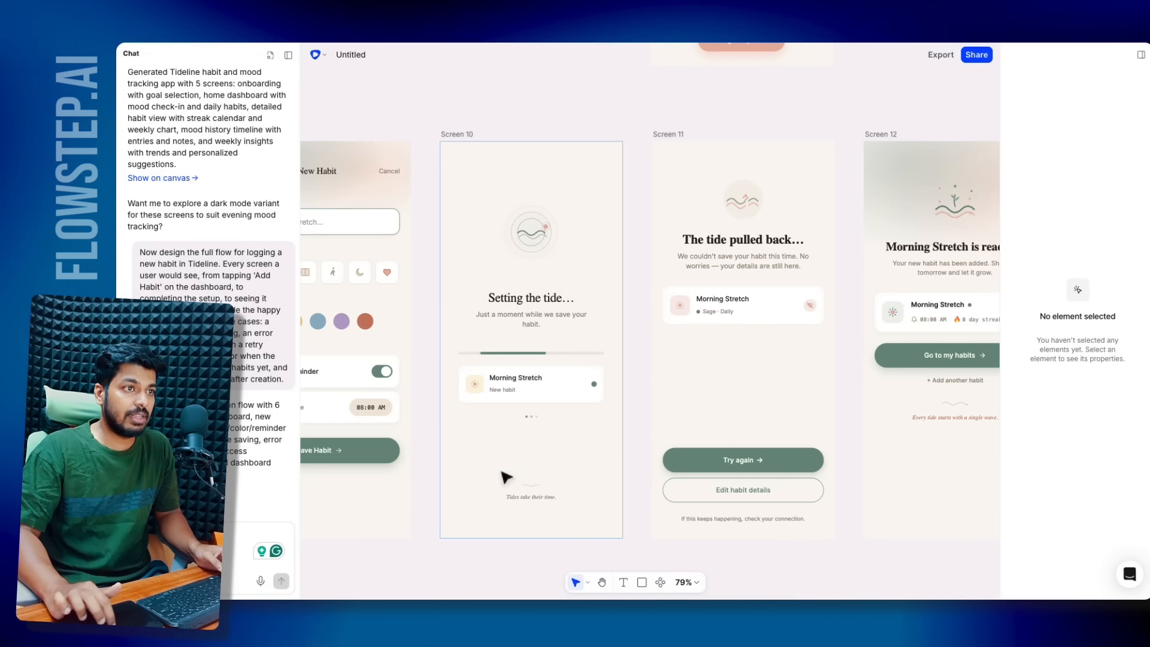
pyautogui.hscroll(2, 587, 387)
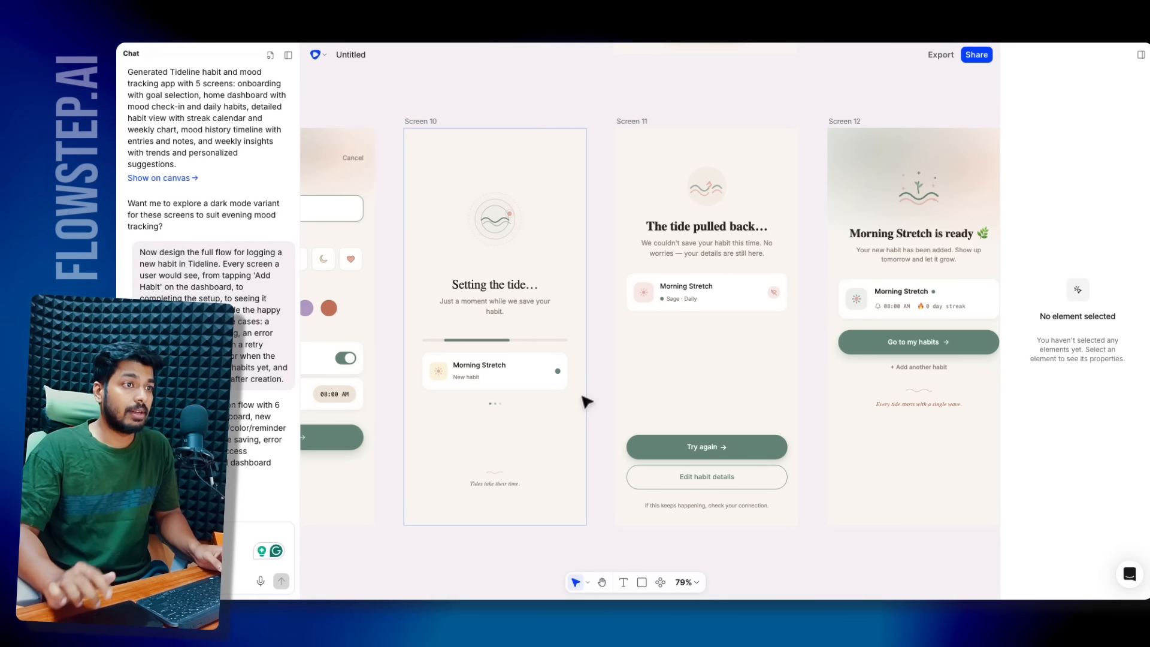
pyautogui.hscroll(4, 586, 400)
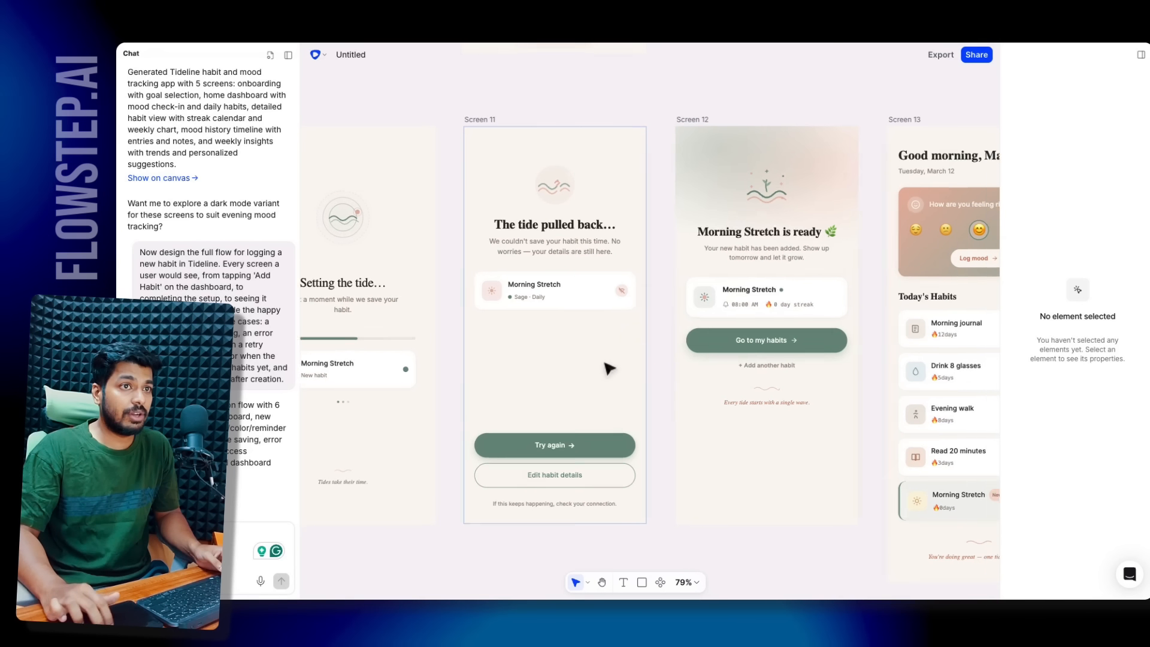
pyautogui.hscroll(10, 608, 368)
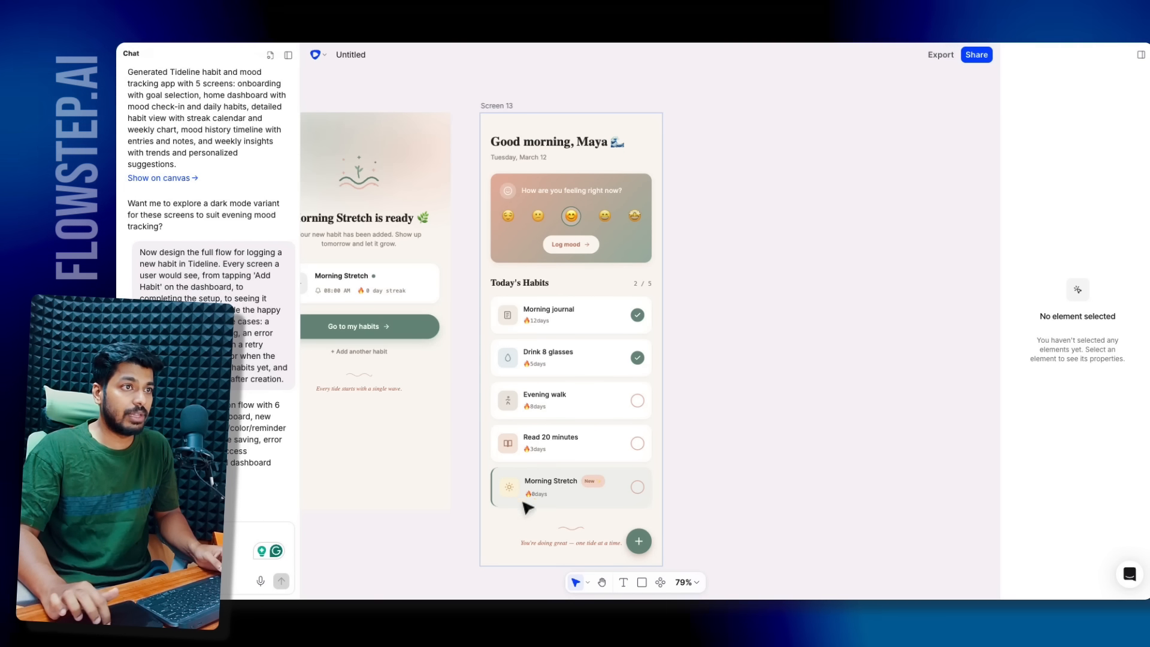
pyautogui.hscroll(-2, 514, 505)
pyautogui.scroll(-1, 513, 505)
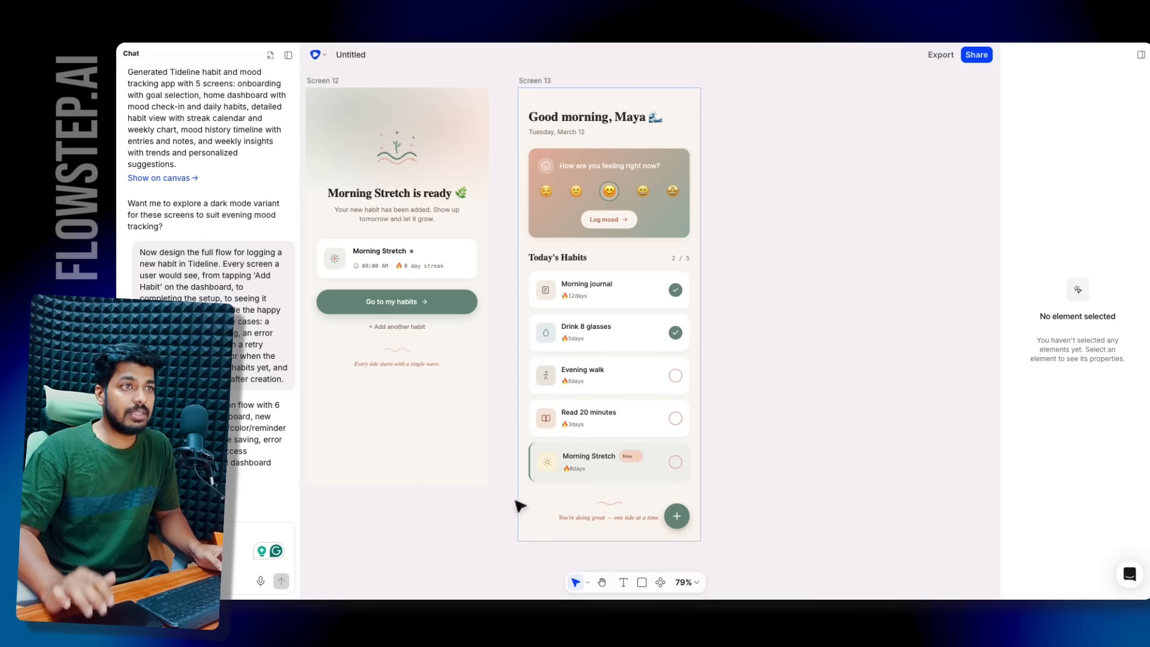
pyautogui.hscroll(-12, 520, 506)
pyautogui.scroll(-3, 520, 506)
pyautogui.hscroll(2, 519, 507)
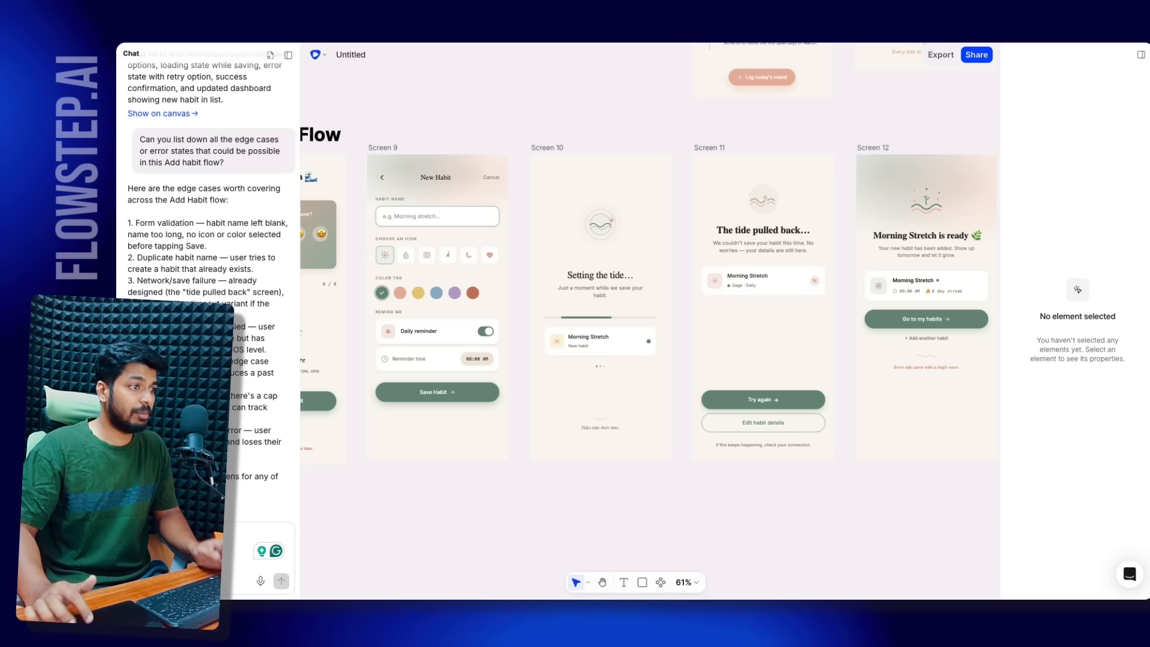
# - Ask the chat to design the listed edge cases only for 1, 2, 5 & 7, and approve its follow-up with "yes"
pyautogui.click(204, 542)
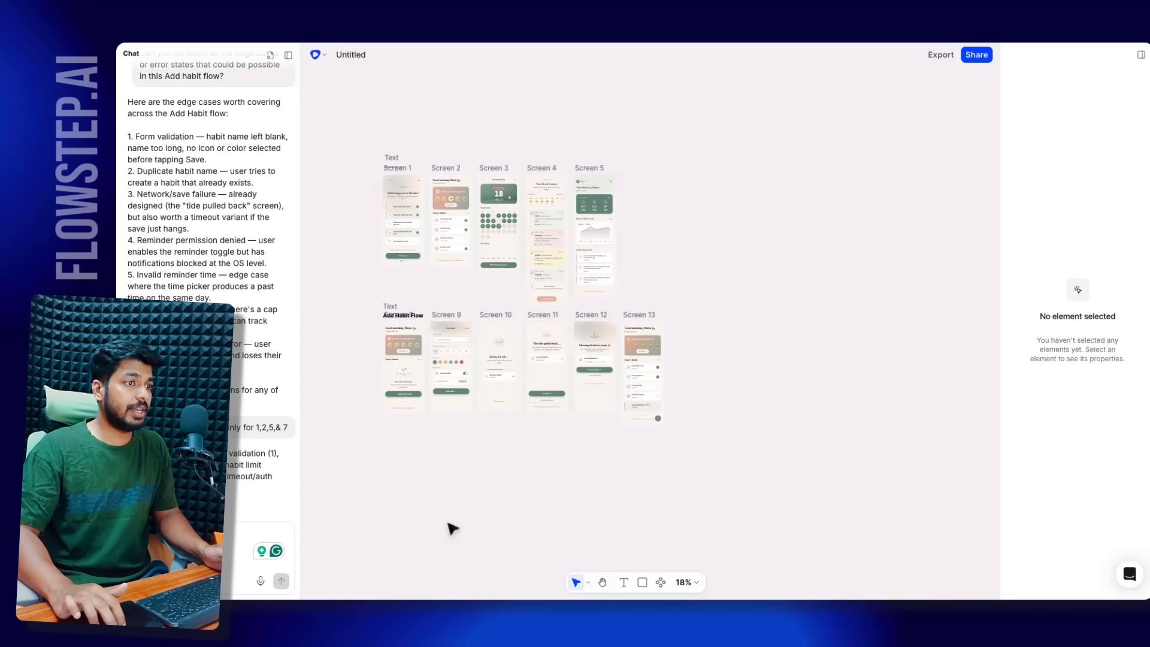
pyautogui.scroll(-1, 449, 529)
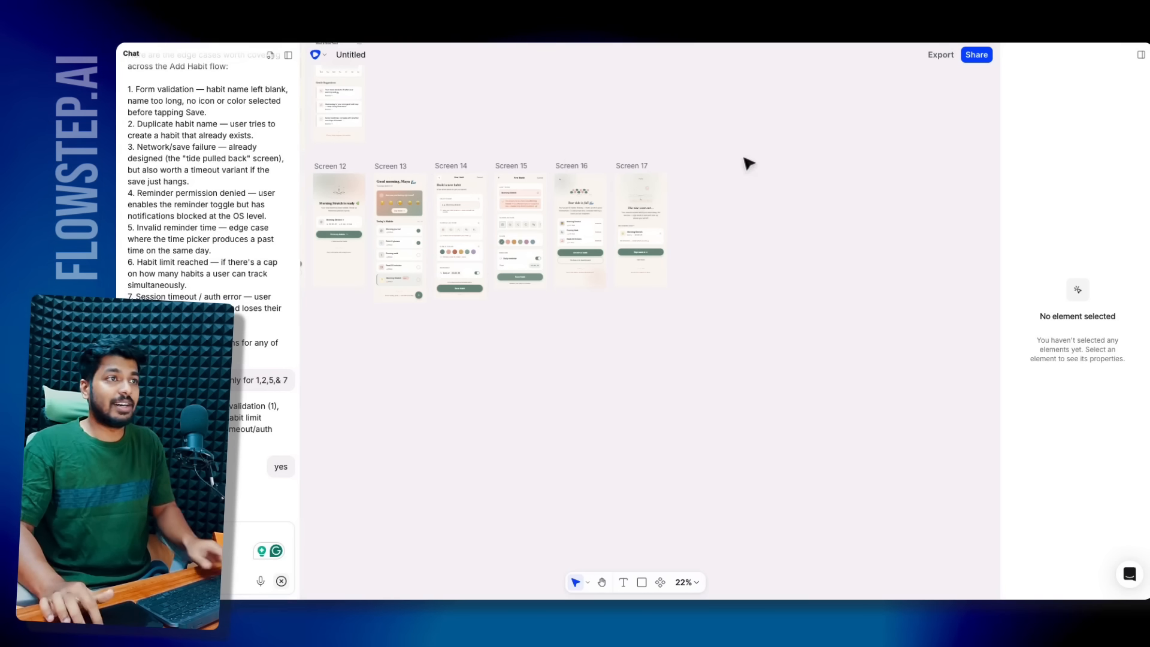
# - Move Screens 14 to 17 together into a row below the "Edge Cases" label and deselect them
pyautogui.moveTo(748, 160); pyautogui.dragTo(434, 336)
pyautogui.hscroll(-5, 599, 288)
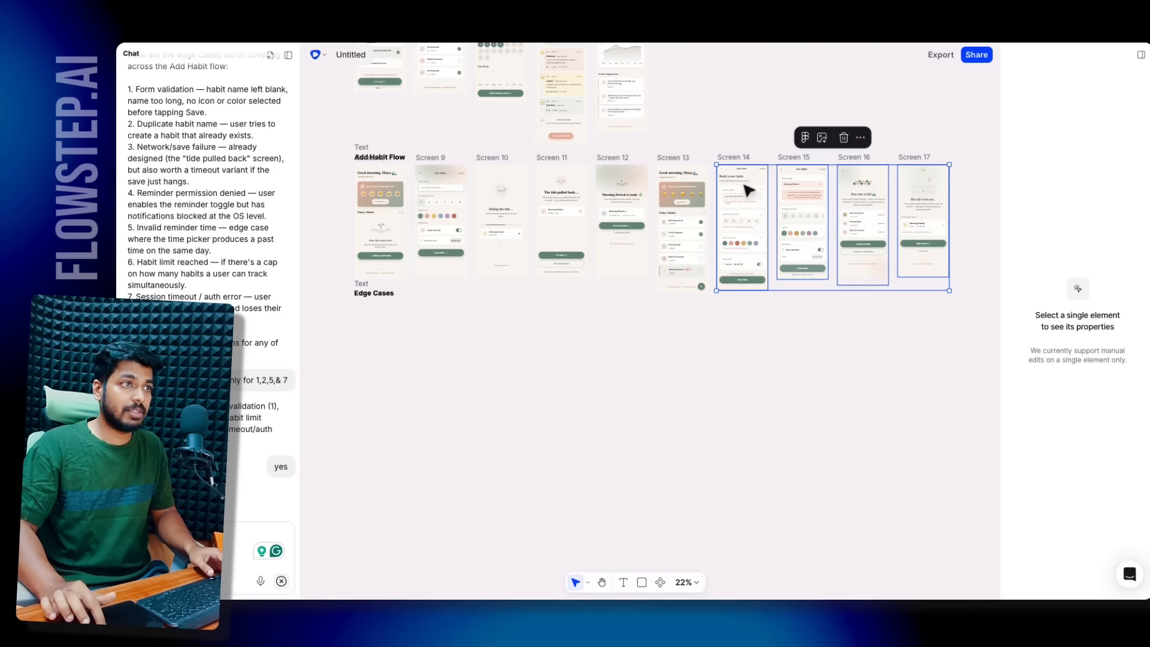
pyautogui.moveTo(748, 190); pyautogui.dragTo(386, 328)
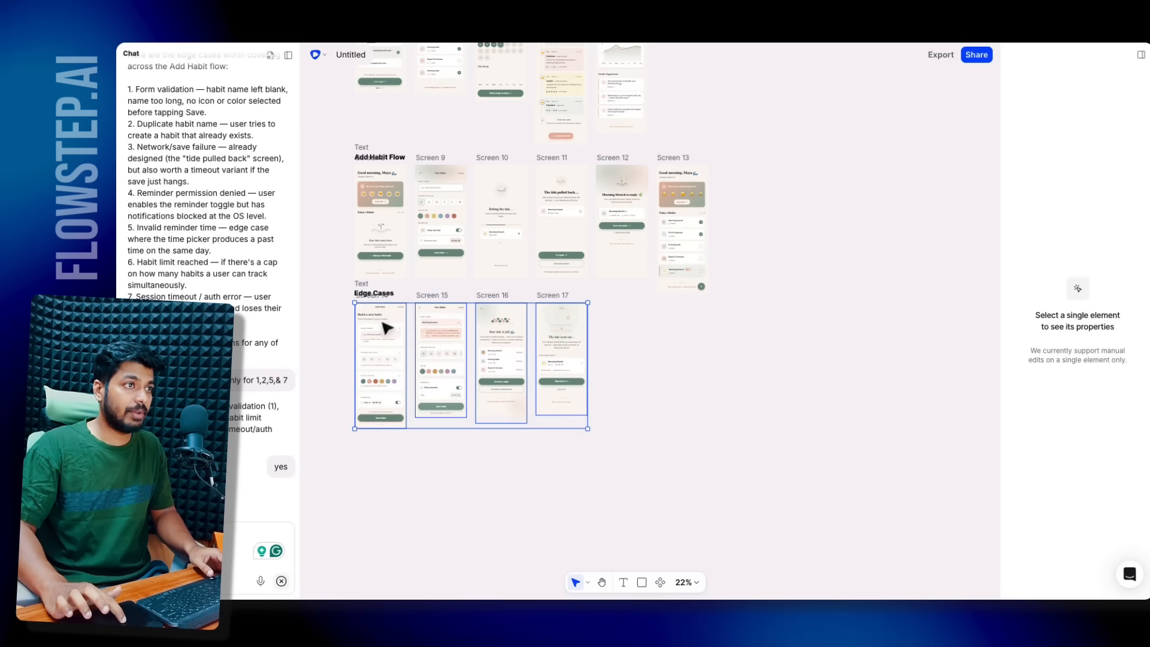
pyautogui.press('Escape')
# - Examine the form validation errors on Screen 14 and the duplicate habit name error on Screen 15
pyautogui.scroll(10, 373, 339)
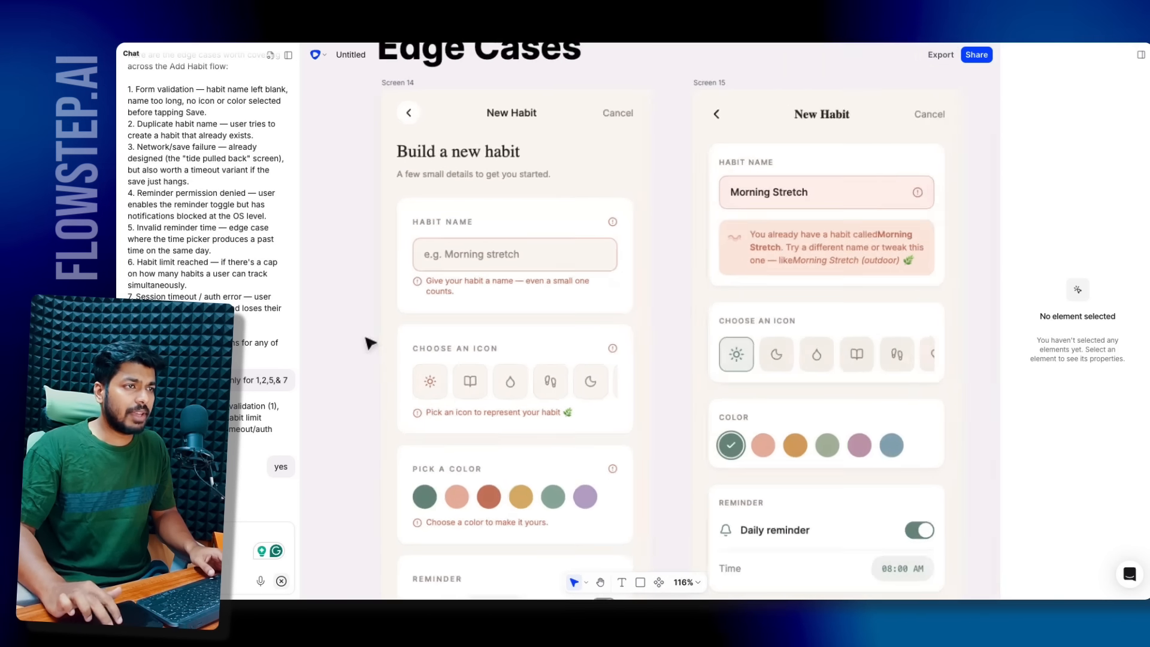
pyautogui.scroll(2, 371, 343)
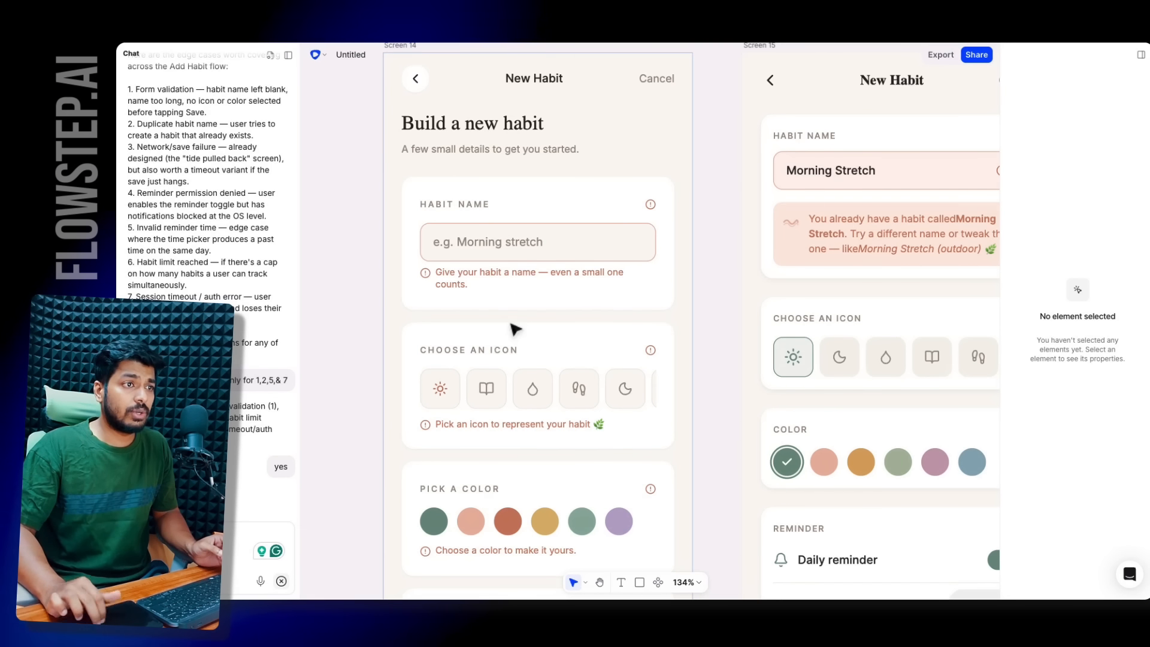
pyautogui.scroll(-7, 514, 328)
pyautogui.scroll(6, 514, 328)
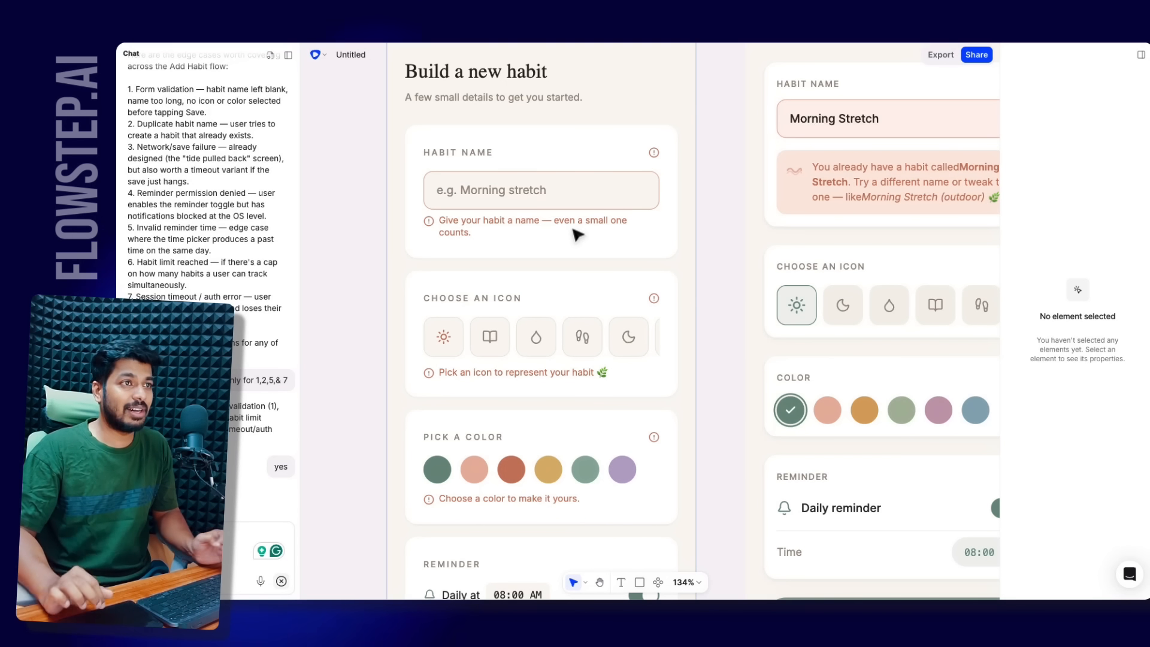
pyautogui.scroll(-1, 577, 235)
pyautogui.hscroll(1, 577, 234)
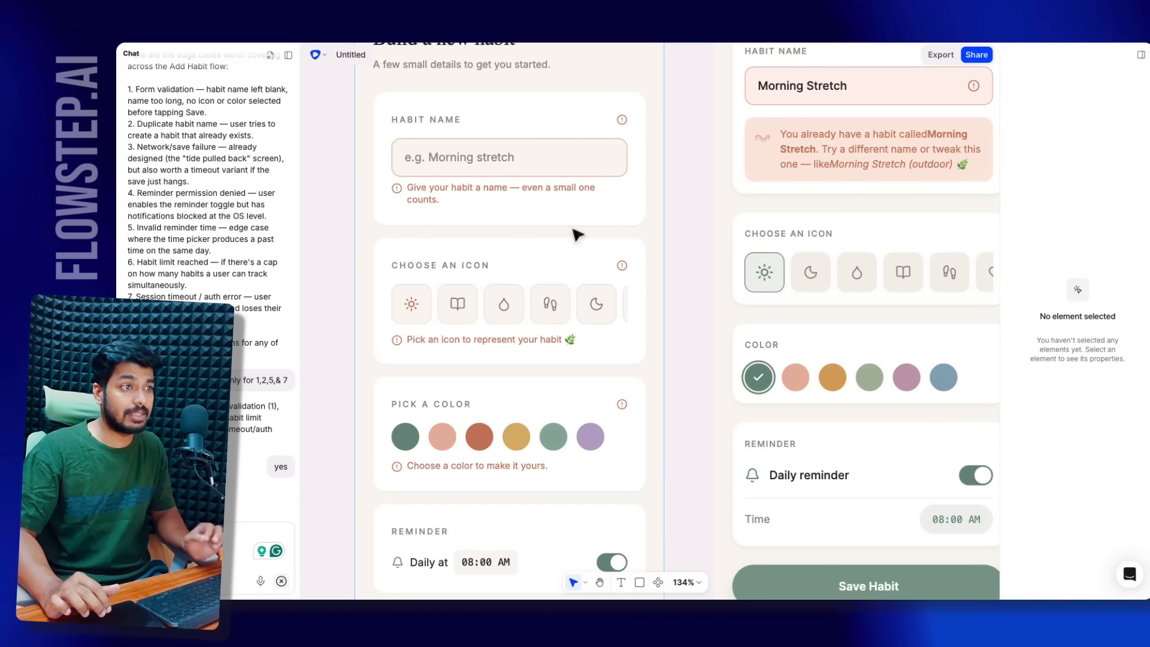
pyautogui.scroll(-2, 577, 235)
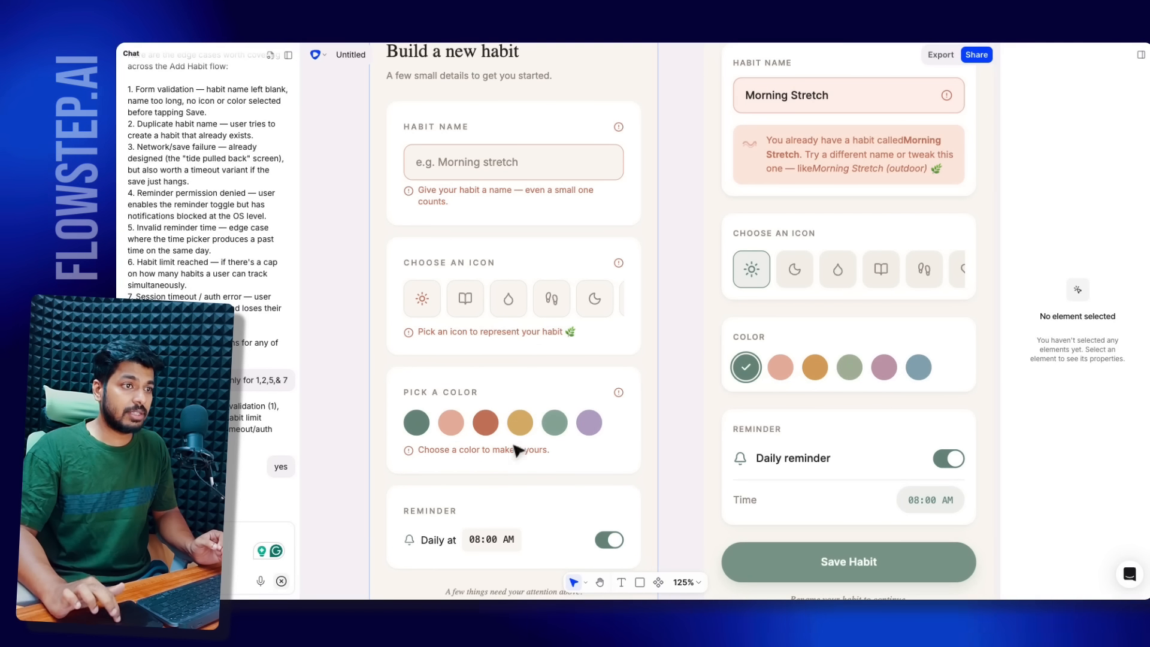
# - Examine Screen 15's duplicate-name message and form up close, and the habit-limit design on Screen 16
pyautogui.scroll(-1, 539, 351)
pyautogui.hscroll(5, 539, 352)
pyautogui.scroll(-3, 541, 341)
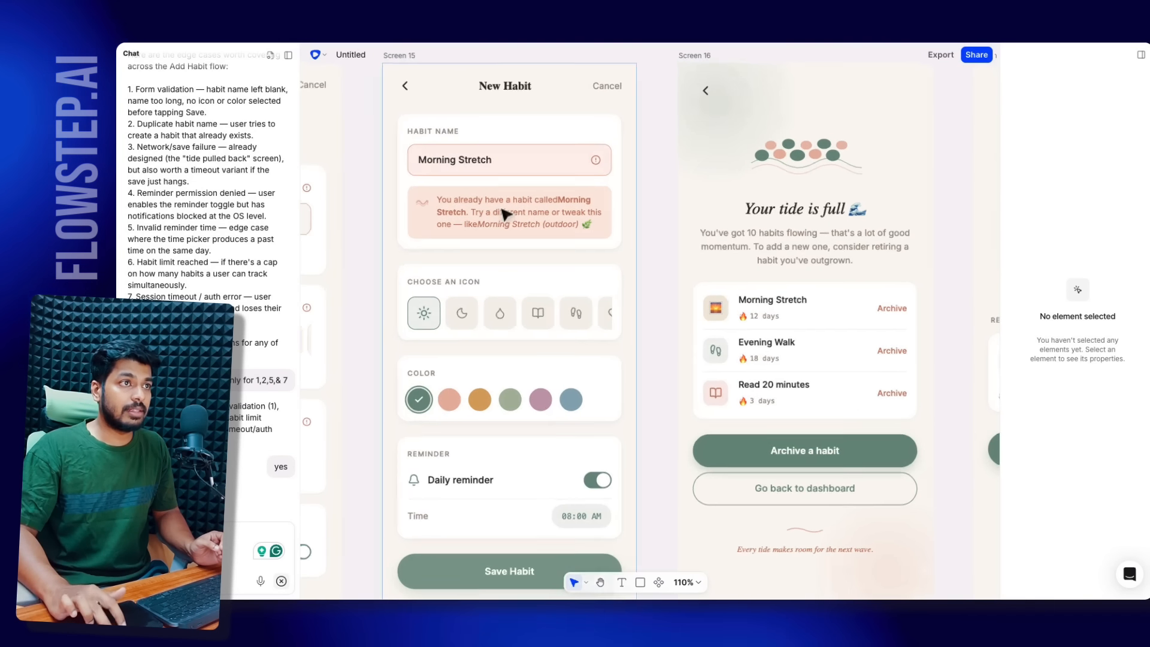
pyautogui.scroll(3, 505, 215)
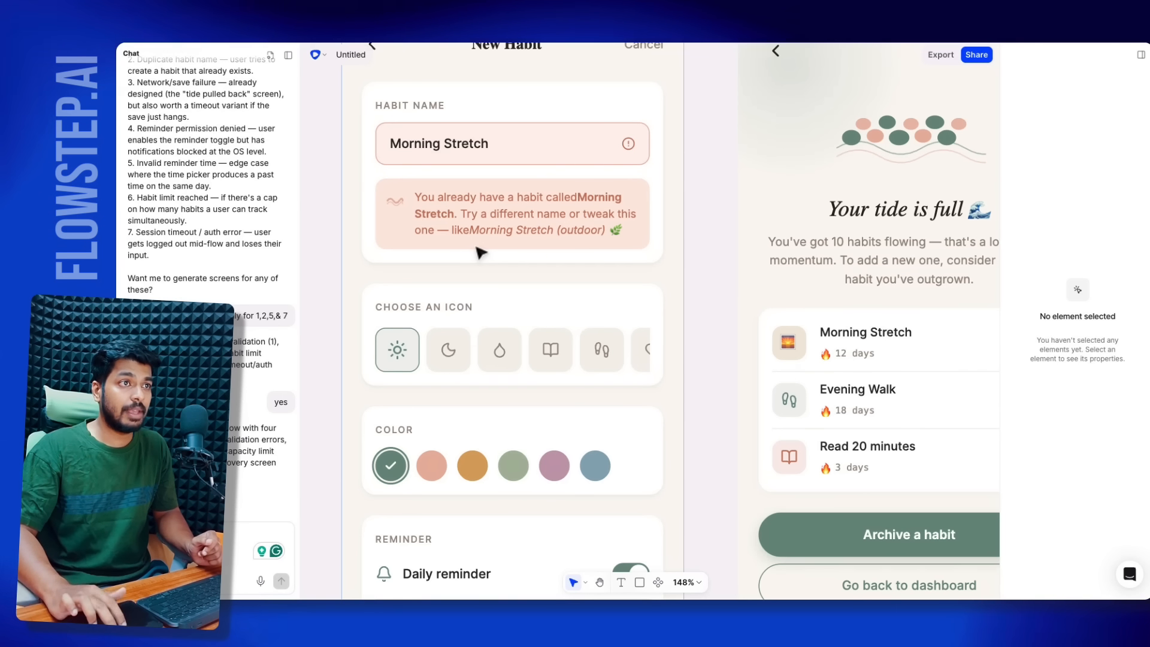
pyautogui.scroll(-5, 578, 226)
pyautogui.hscroll(5, 570, 328)
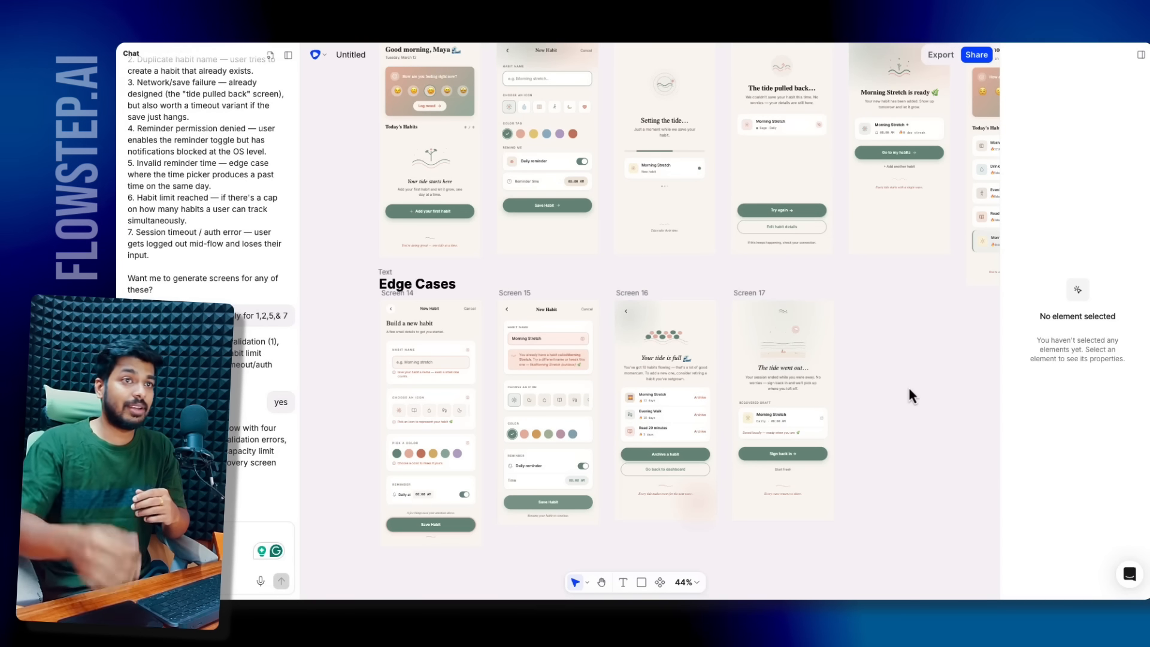
# - Look over the whole canvas with the main screens, the Add Habit Flow row and the Edge Cases row
pyautogui.hscroll(3, 910, 389)
pyautogui.scroll(-5, 910, 389)
pyautogui.scroll(2, 909, 389)
pyautogui.hscroll(2, 909, 389)
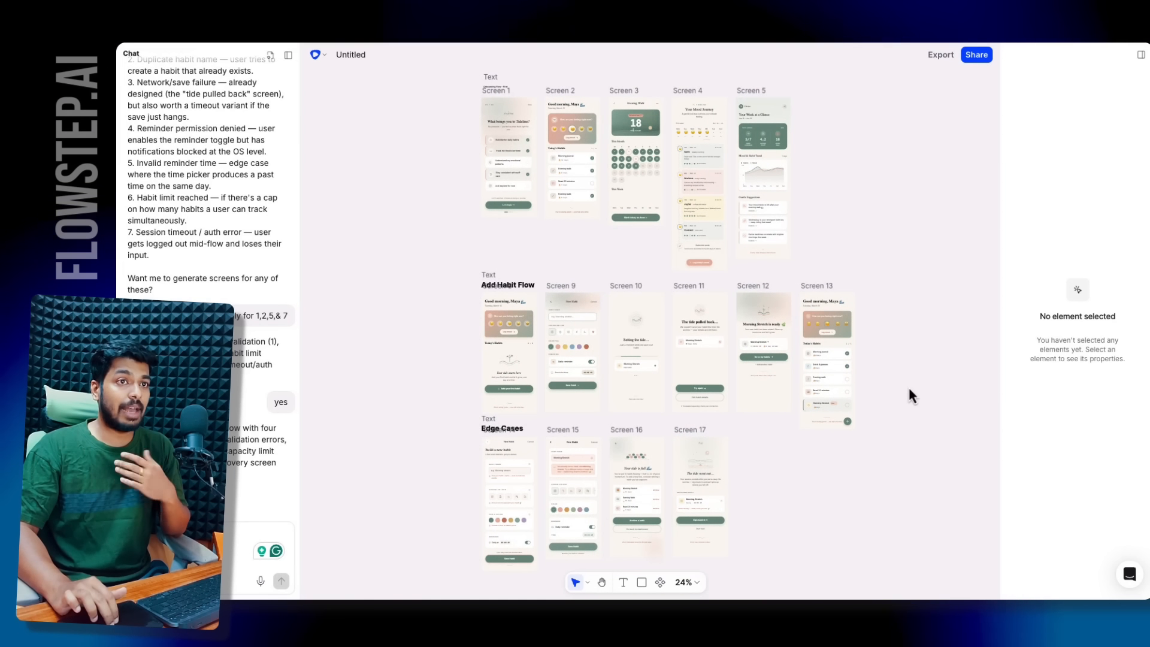
pyautogui.scroll(-1, 909, 389)
pyautogui.scroll(-1, 908, 386)
pyautogui.hscroll(1, 908, 386)
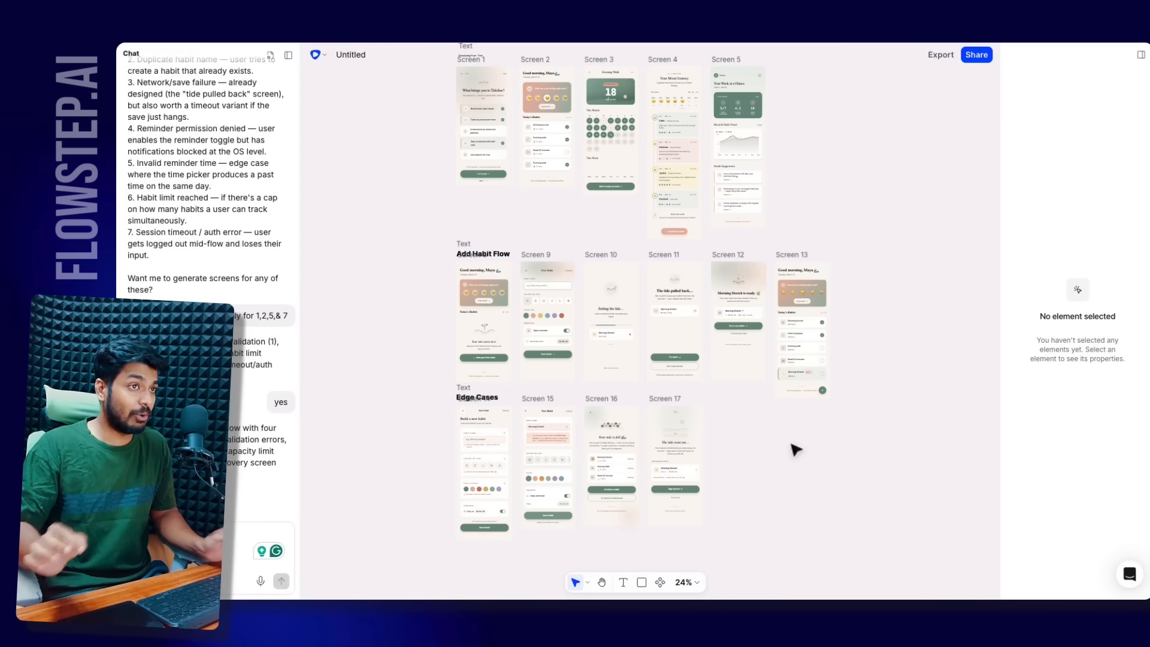
pyautogui.scroll(-3, 514, 294)
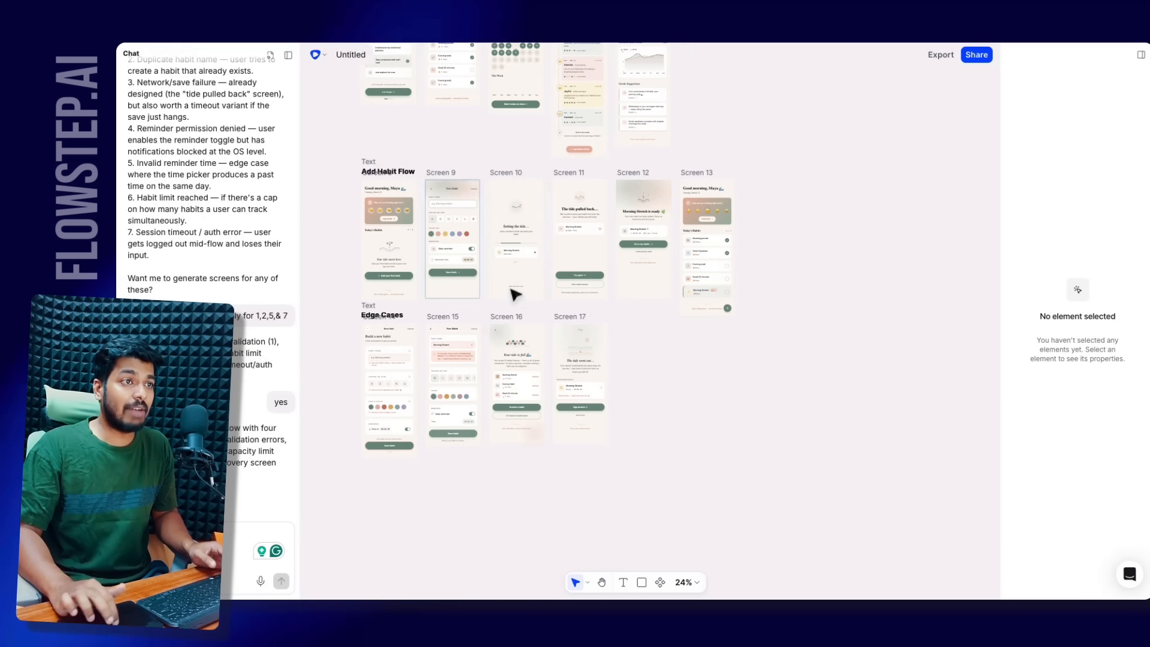
# - Copy Screen 14 from Flowstep for Figma and paste it onto the empty page of a Figma file
pyautogui.scroll(6, 464, 431)
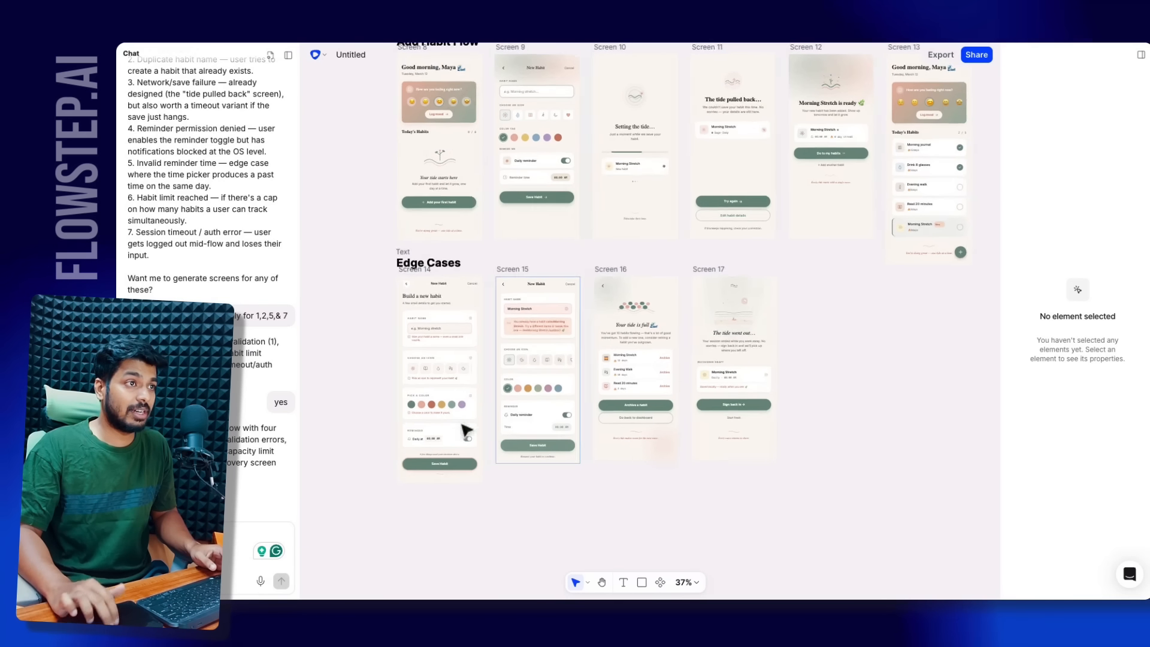
pyautogui.click(433, 279)
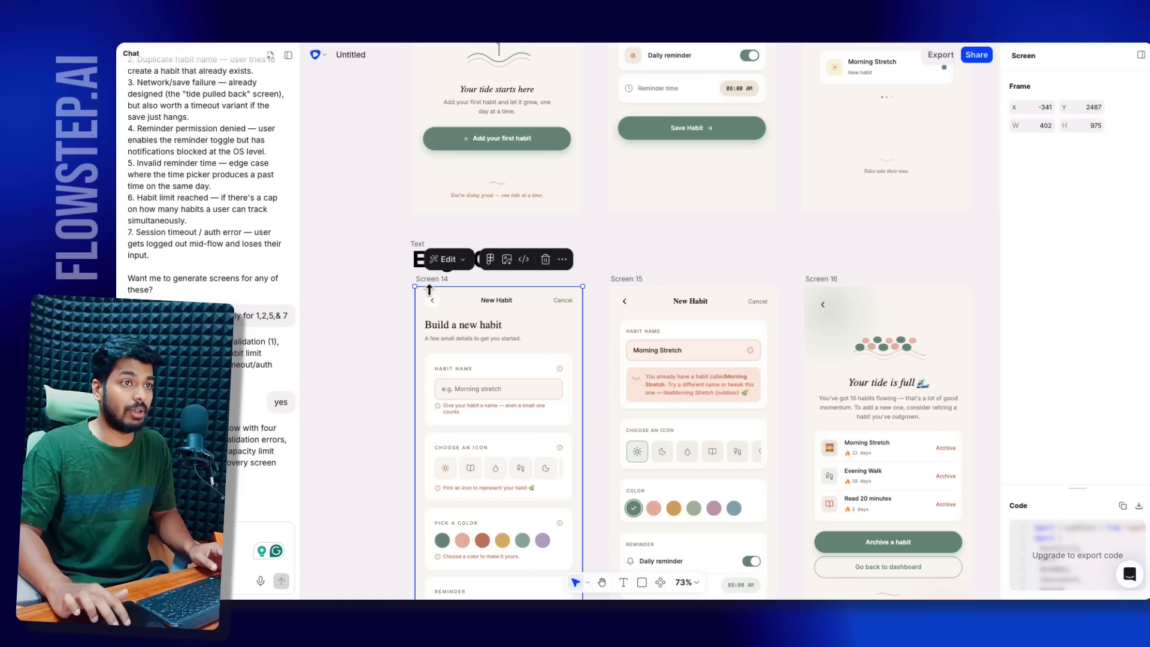
pyautogui.scroll(-3, 794, 376)
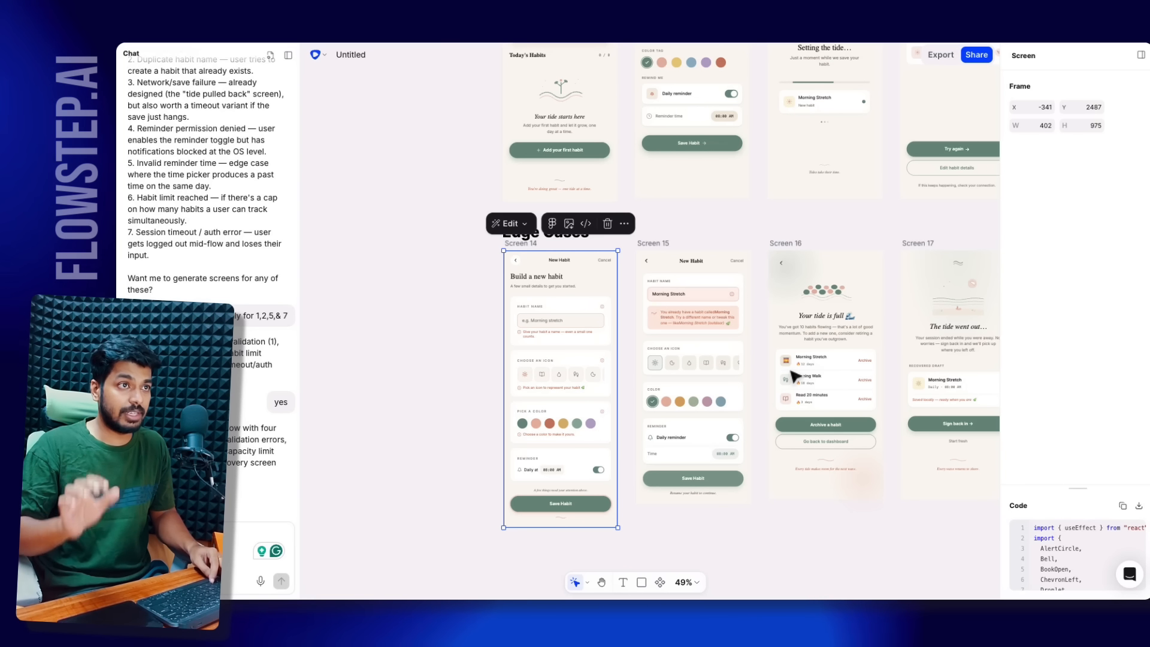
pyautogui.click(552, 223)
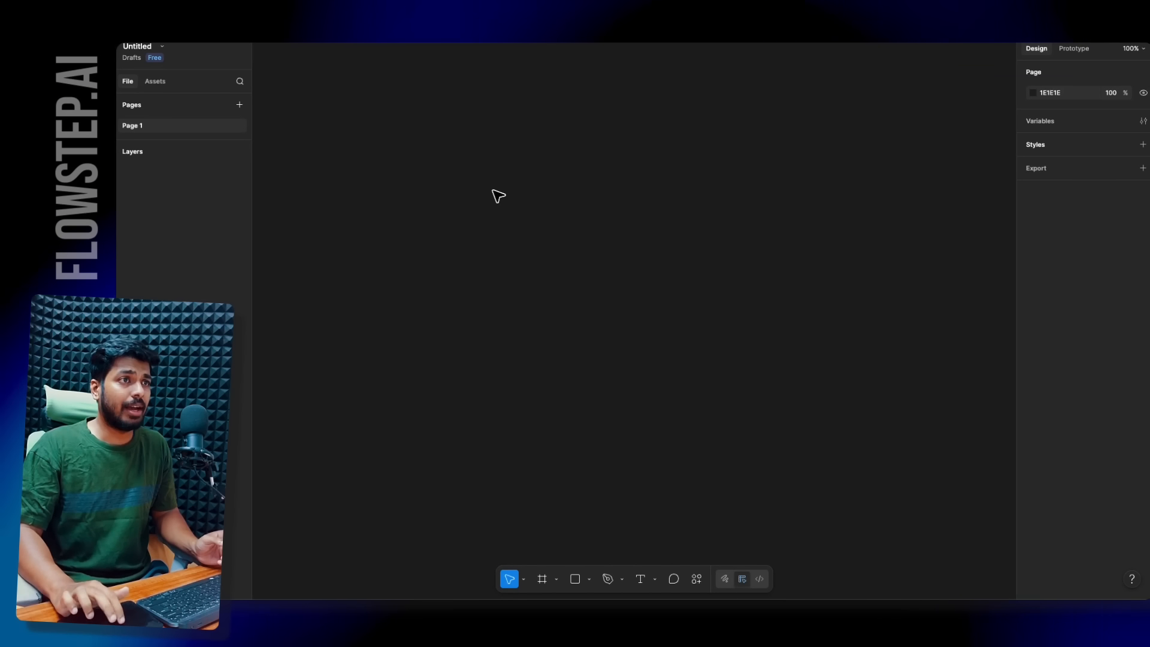
pyautogui.click(529, 205)
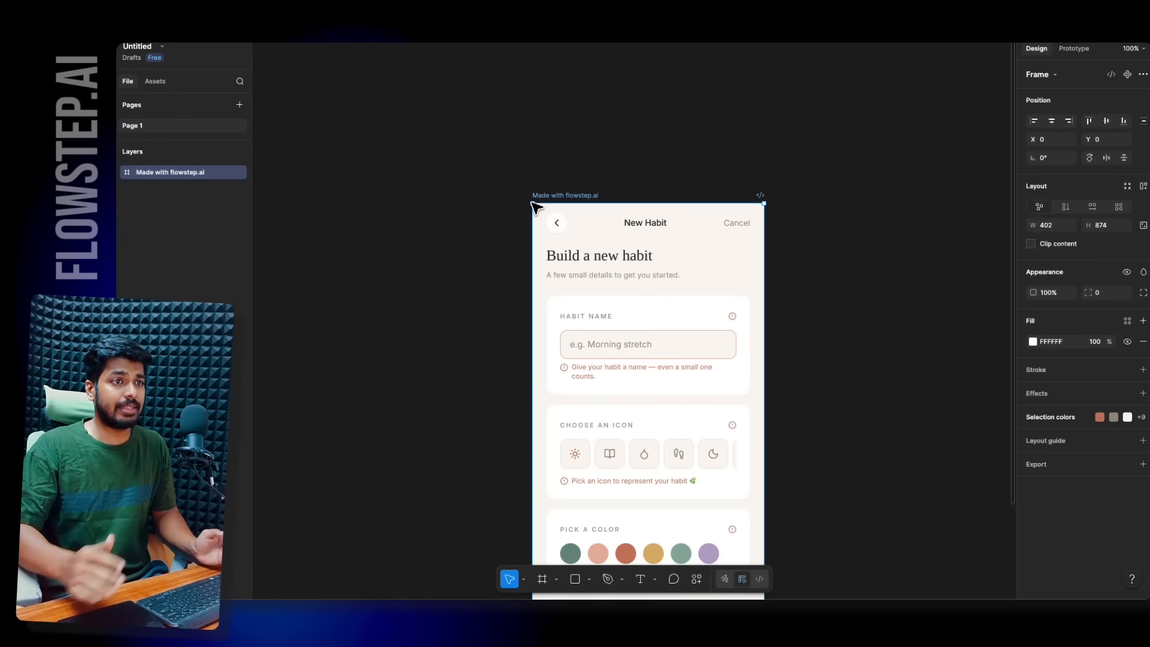
pyautogui.scroll(-5, 535, 207)
pyautogui.scroll(-2, 532, 204)
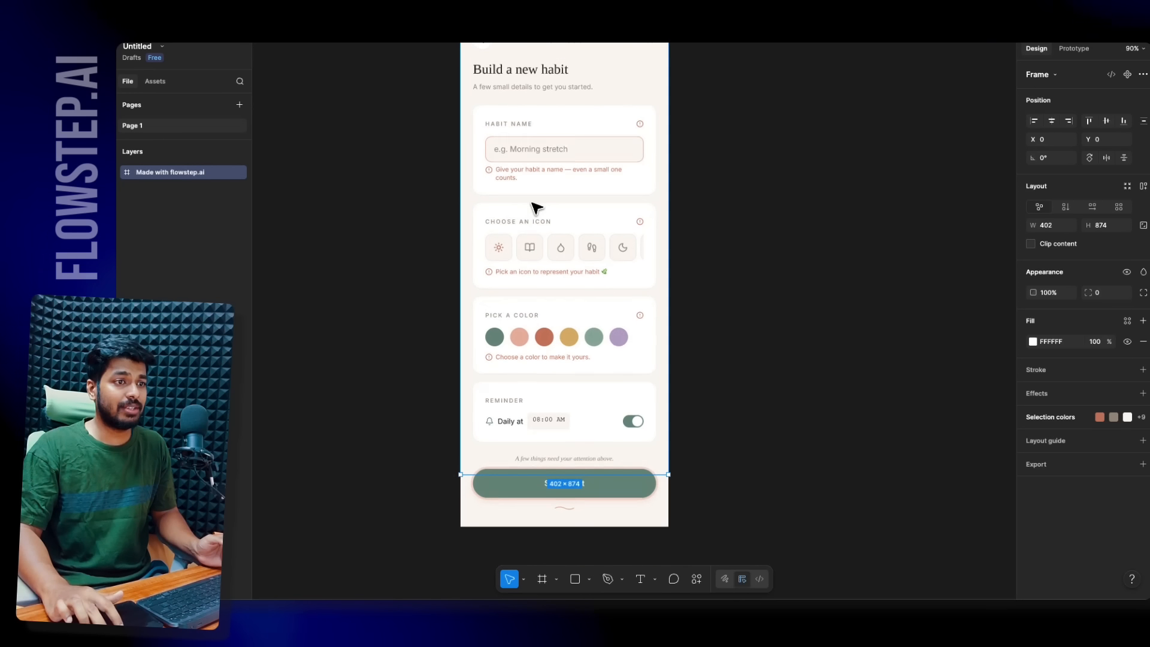
# - Select the nested Habit Name card in the pasted frame and move it out onto the empty canvas beside the frame
pyautogui.click(785, 298)
pyautogui.scroll(1, 627, 296)
pyautogui.click(573, 256)
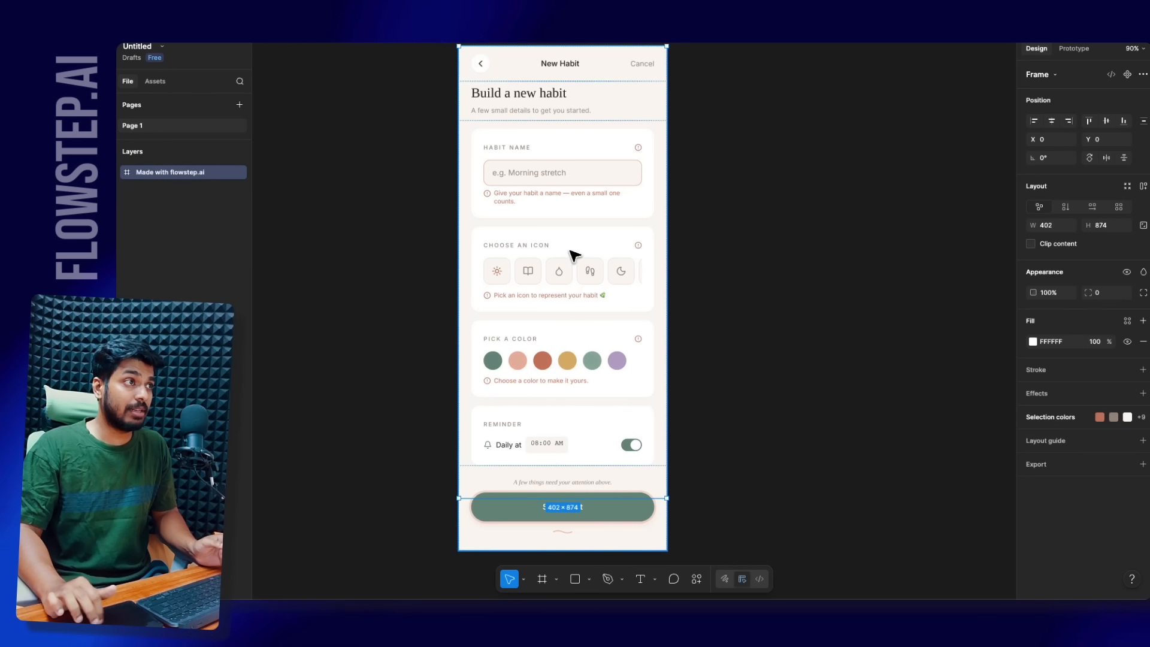
pyautogui.keyDown('ctrl'); pyautogui.click(527, 179); pyautogui.keyUp('ctrl')
pyautogui.scroll(6, 527, 181)
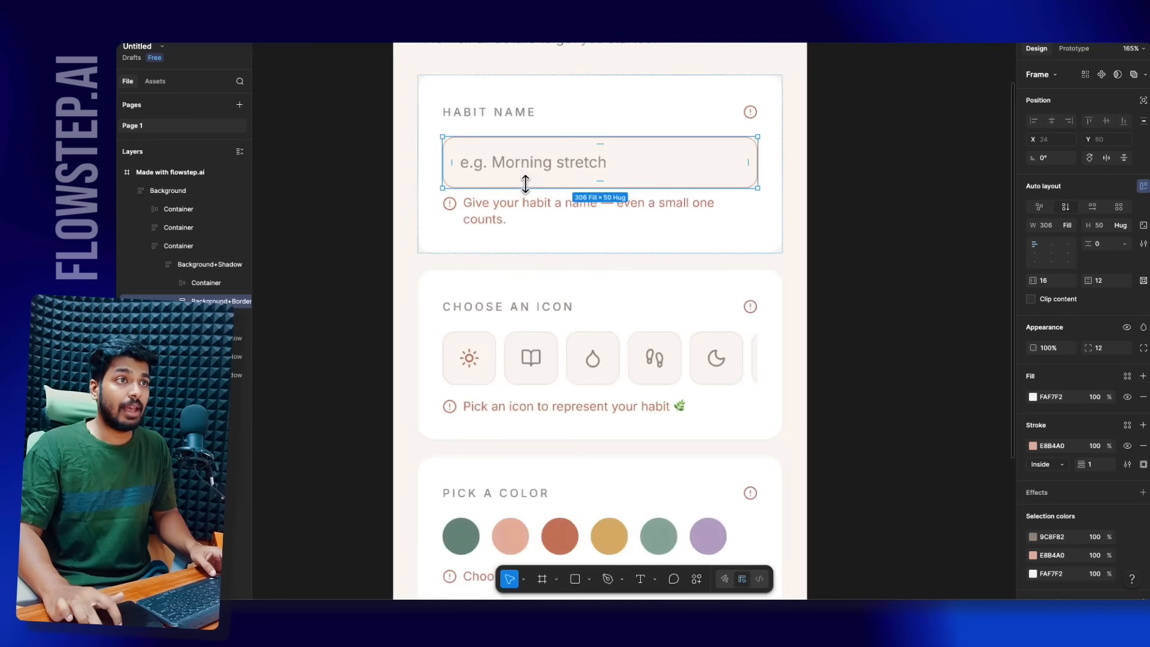
pyautogui.scroll(-3, 531, 260)
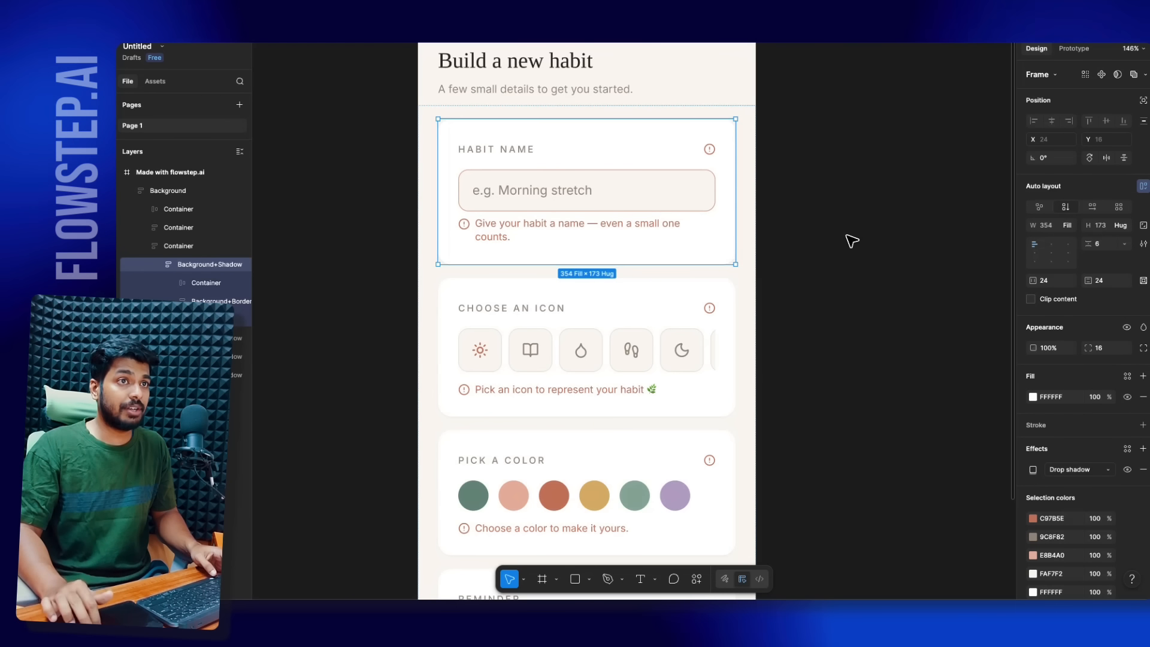
pyautogui.click(849, 241)
pyautogui.moveTo(470, 256); pyautogui.dragTo(956, 237)
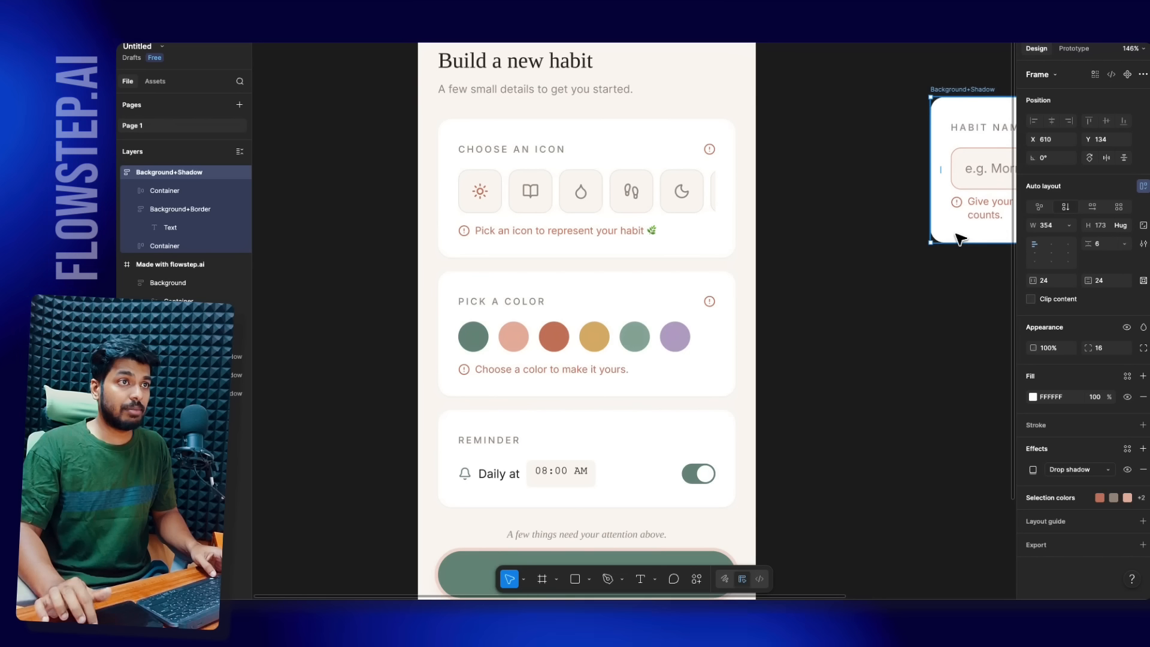
# - Change the fill of the fourth, gold swatch in the Pick a Color card to mint green
pyautogui.click(585, 350)
pyautogui.doubleClick(585, 351)
pyautogui.doubleClick(586, 351)
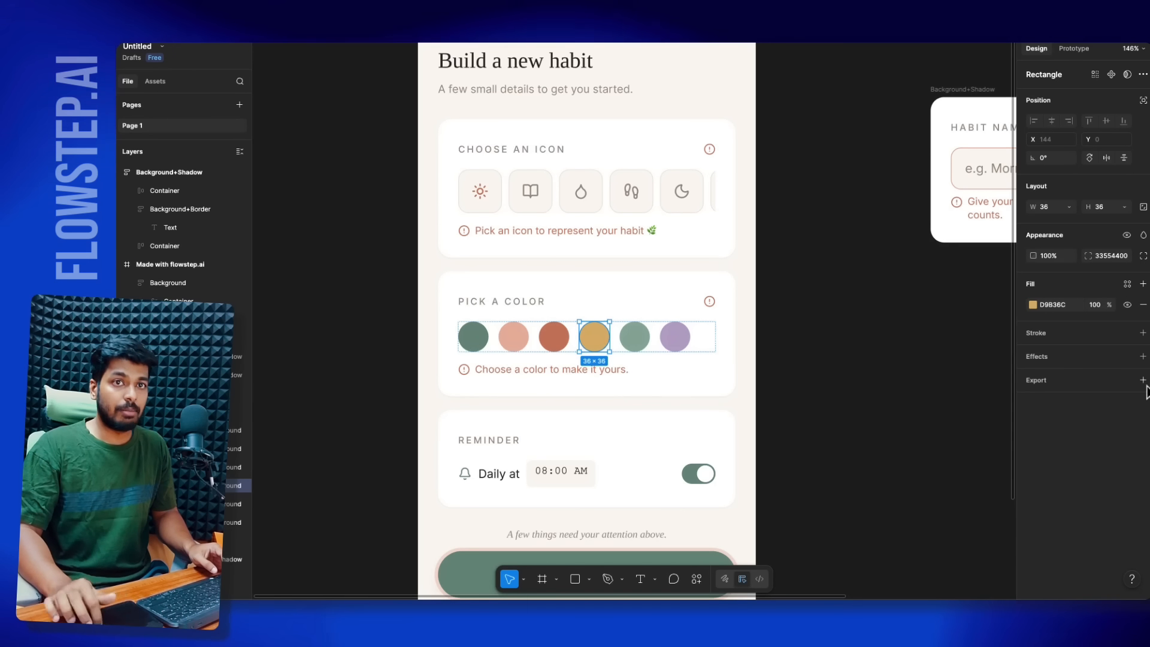
pyautogui.click(1033, 304)
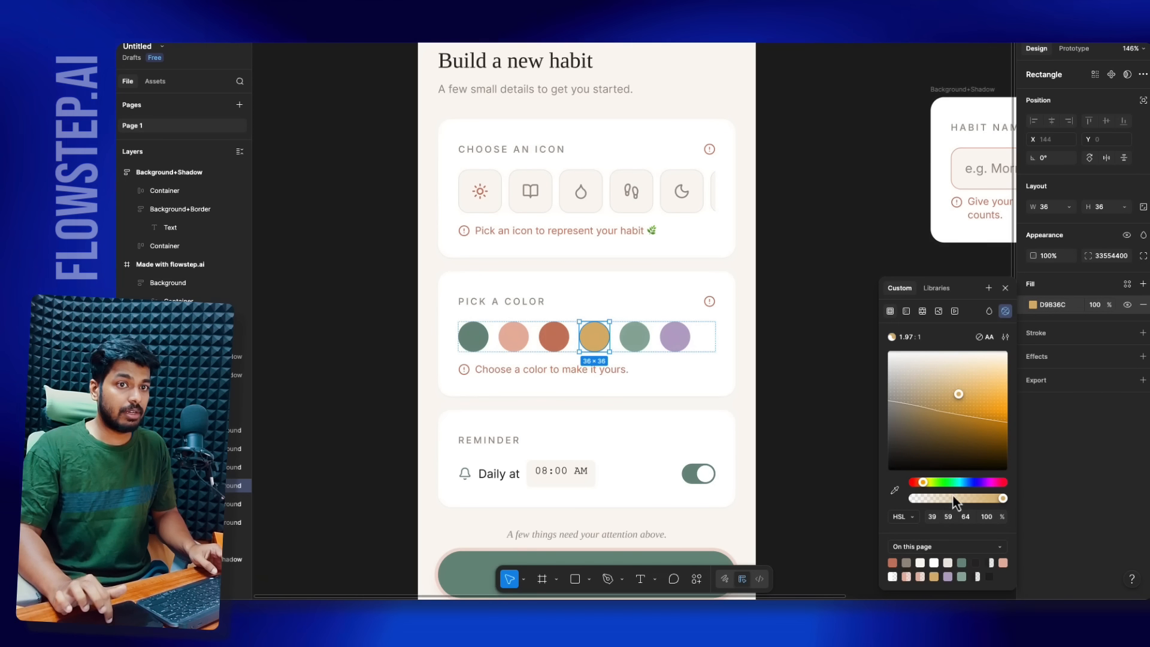
pyautogui.moveTo(920, 483); pyautogui.dragTo(984, 489)
# - Duplicate the whole Pick a Color card within the frame's auto layout and deselect it
pyautogui.click(717, 383)
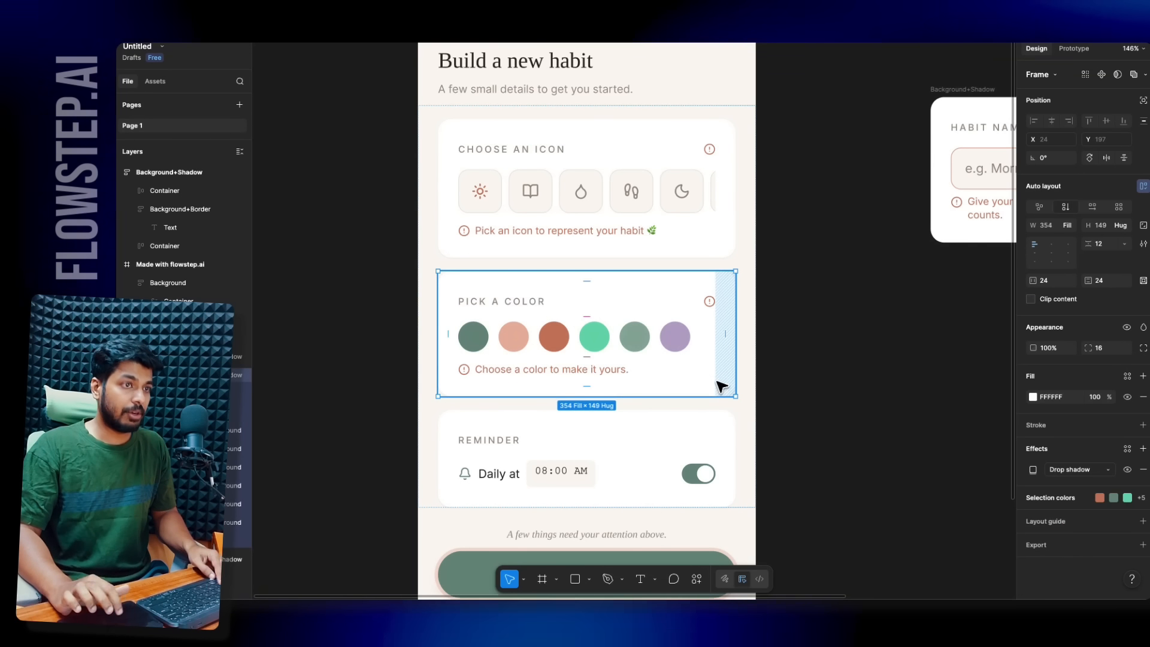
pyautogui.hotkey('ctrl', 'd')
pyautogui.scroll(-3, 723, 453)
pyautogui.hscroll(2, 743, 444)
pyautogui.click(755, 430)
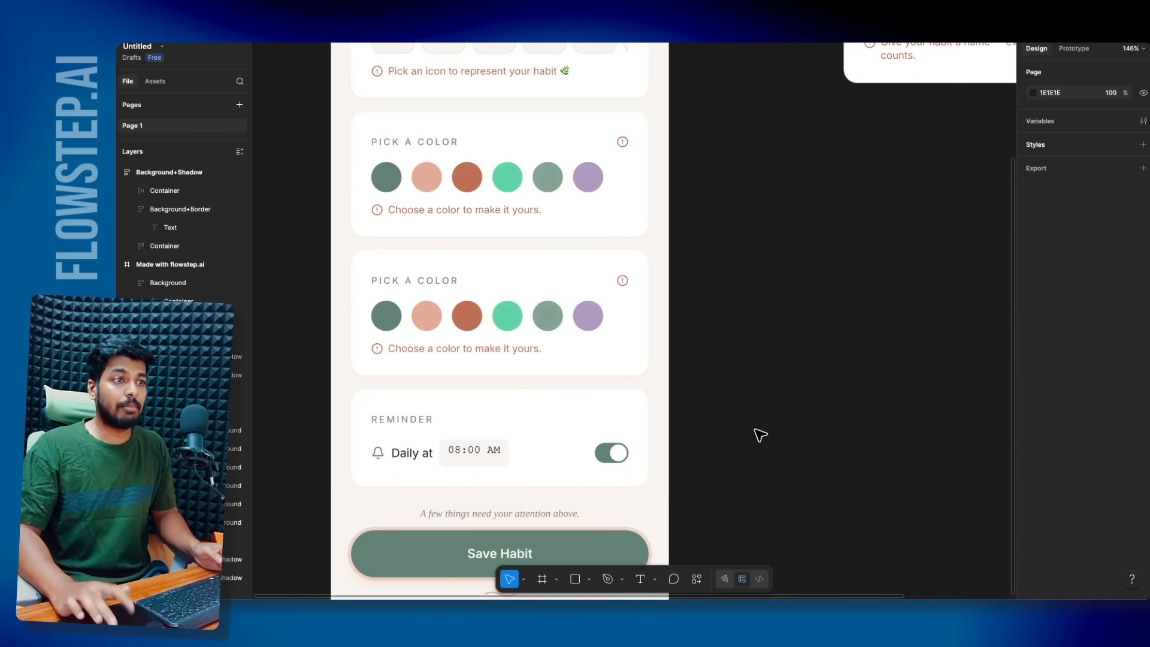
pyautogui.scroll(-4, 756, 430)
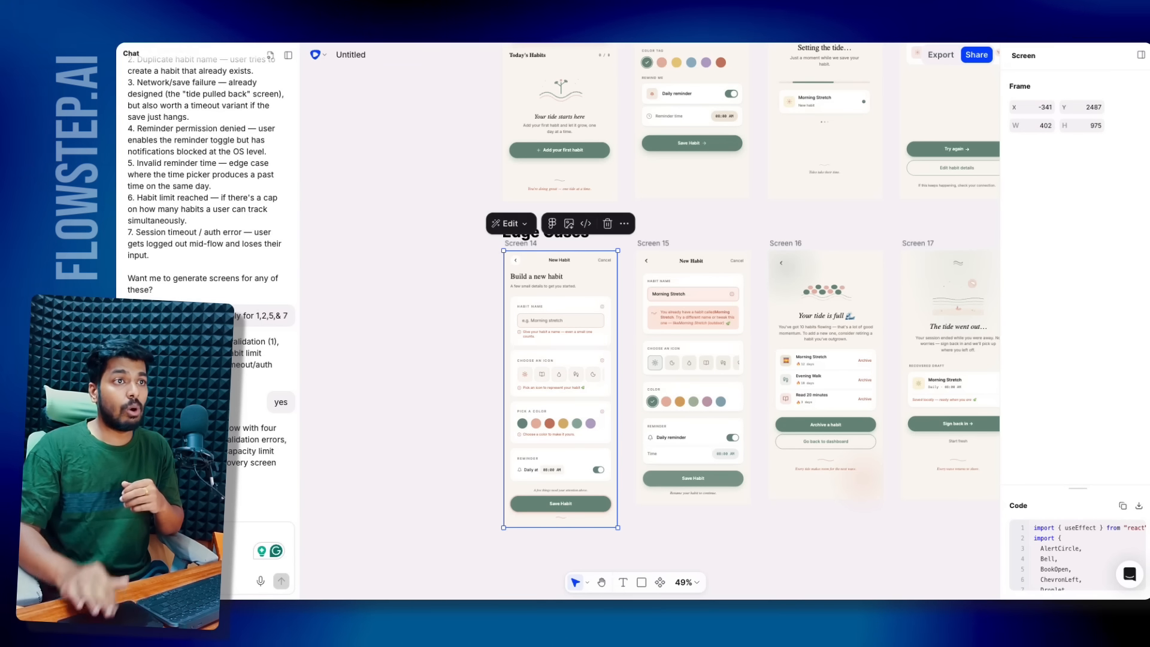
# - Switch back to Flowstep, deselect Screen 14 and look over the Add Habit Flow screens
pyautogui.click(411, 314)
pyautogui.scroll(5, 364, 334)
pyautogui.hscroll(3, 365, 334)
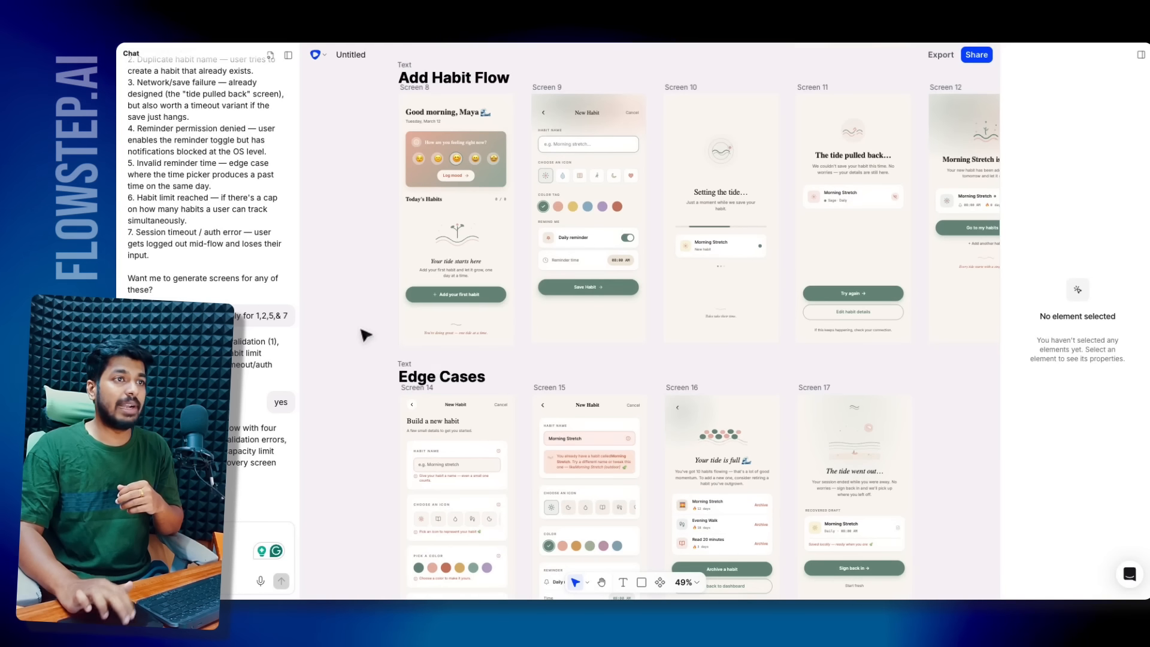
pyautogui.hscroll(3, 439, 348)
pyautogui.scroll(1, 439, 348)
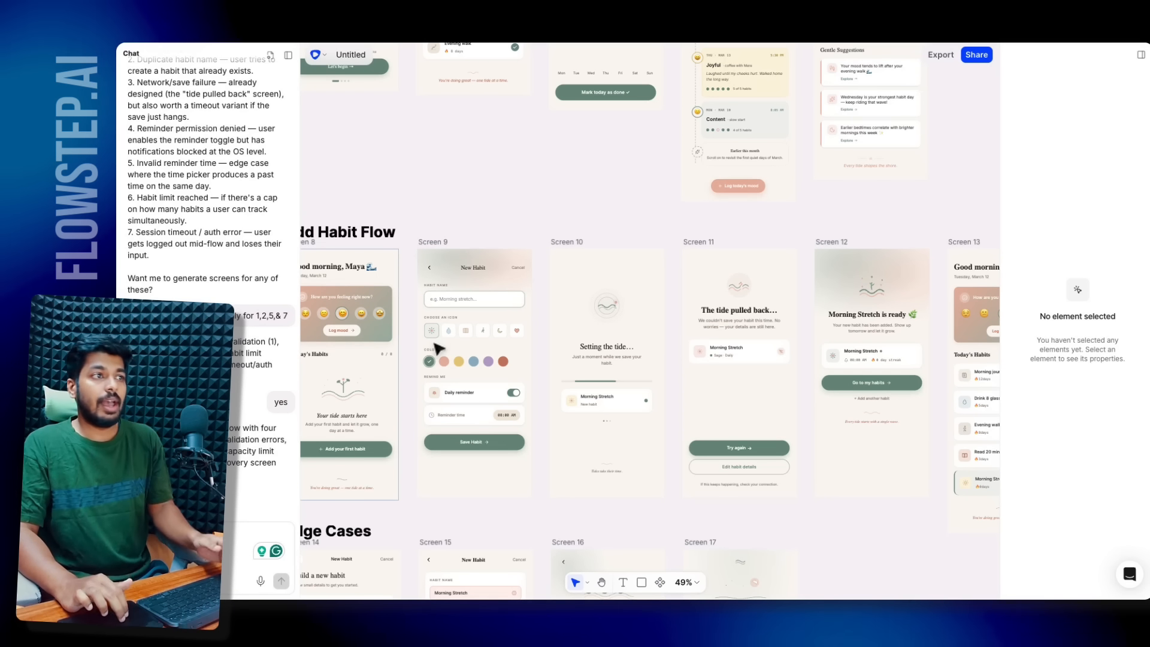
pyautogui.hscroll(-6, 437, 348)
pyautogui.scroll(-2, 438, 348)
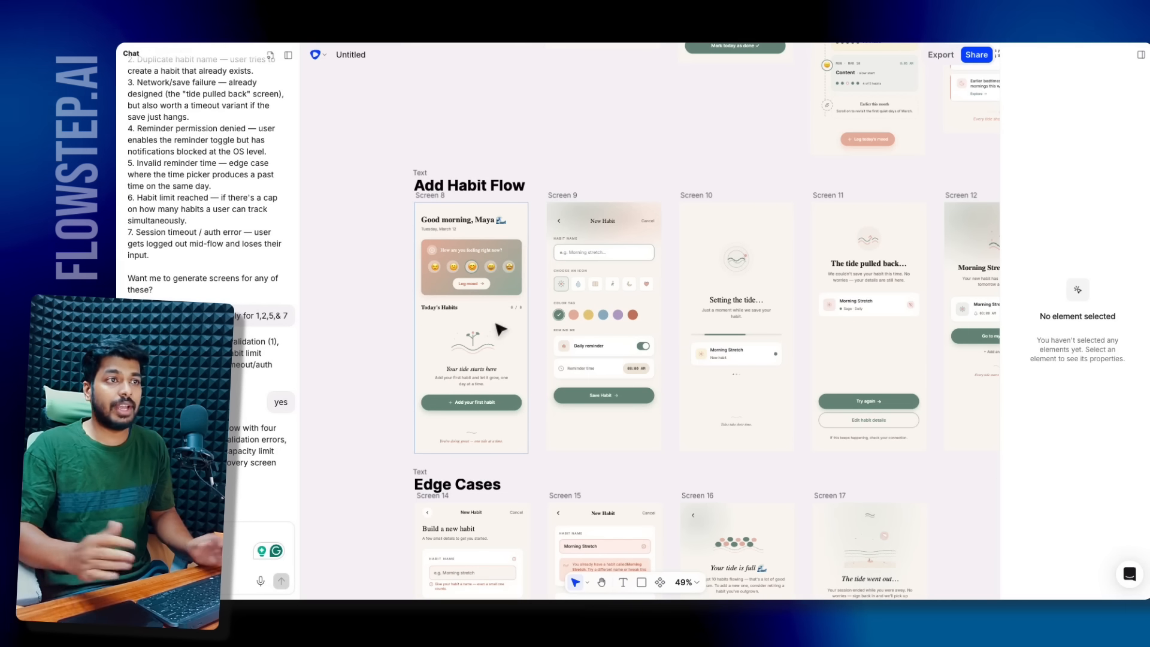
# - Download Screen 8 of the Add Habit Flow as a ZIP file and open the downloaded file
pyautogui.scroll(5, 429, 200)
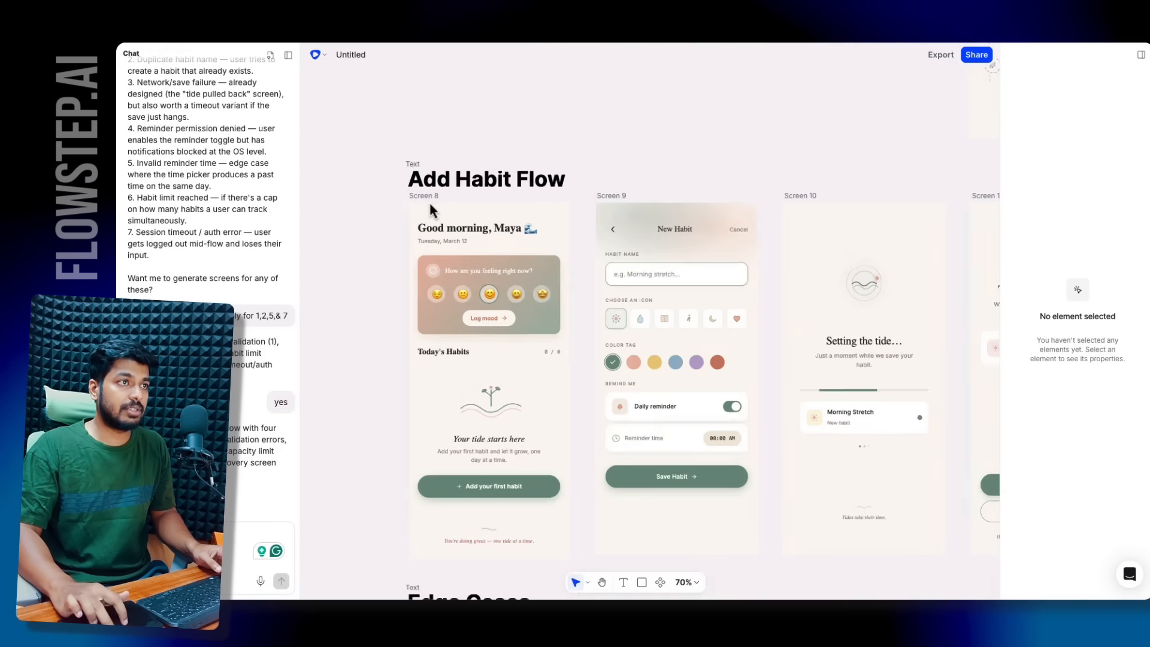
pyautogui.click(418, 200)
pyautogui.scroll(5, 514, 180)
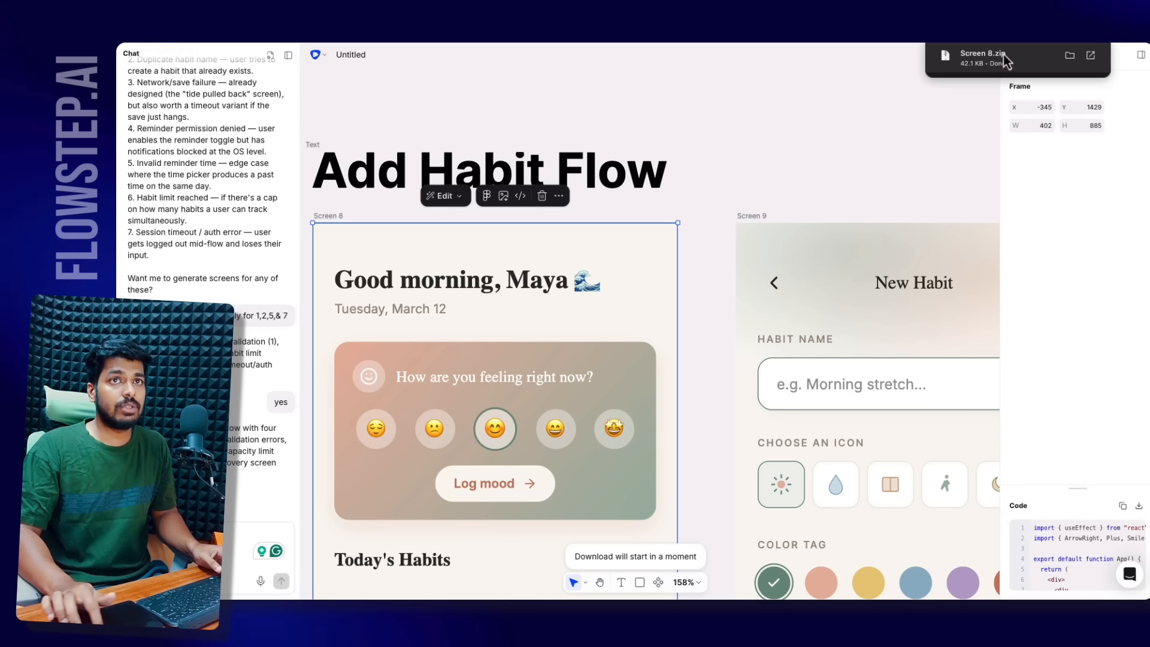
pyautogui.click(1008, 57)
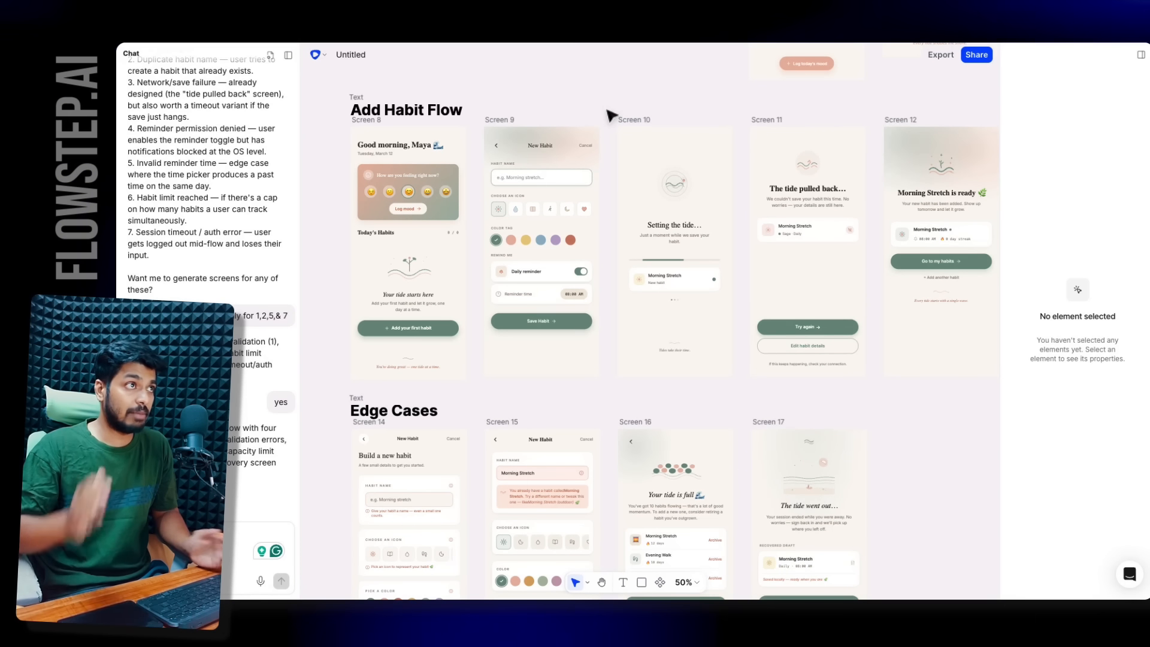
# - Review the Add Habit Flow and Edge Cases rows, and the complete set of screens on the canvas
pyautogui.scroll(-2, 408, 316)
pyautogui.hscroll(1, 408, 316)
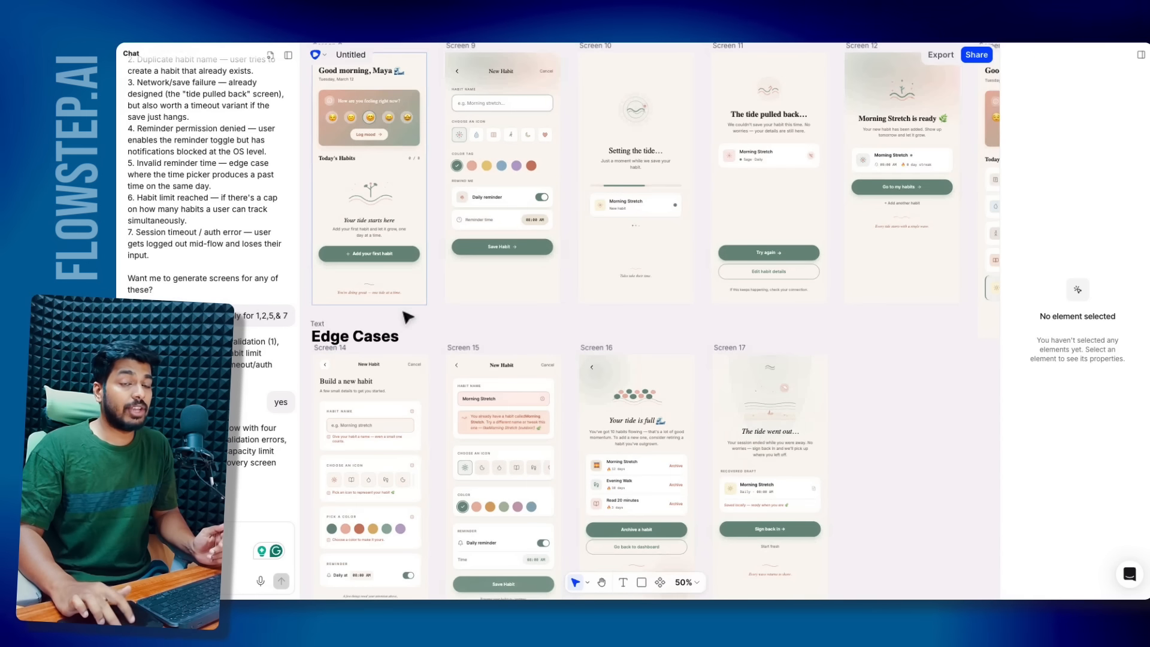
pyautogui.scroll(-3, 407, 316)
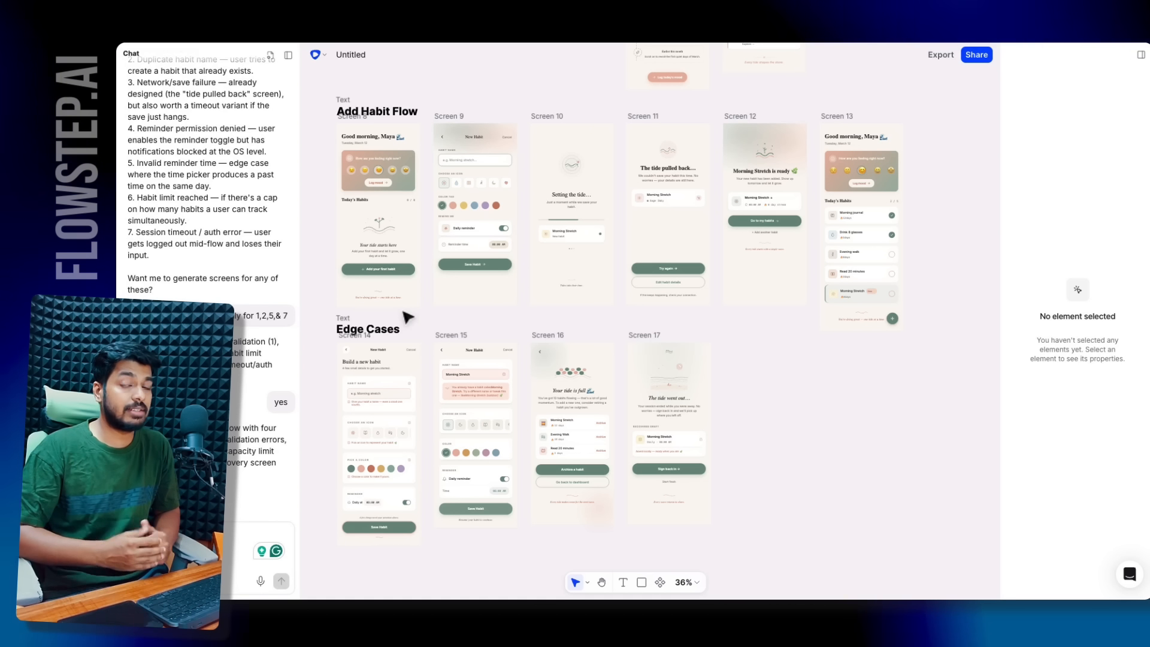
pyautogui.scroll(-5, 404, 312)
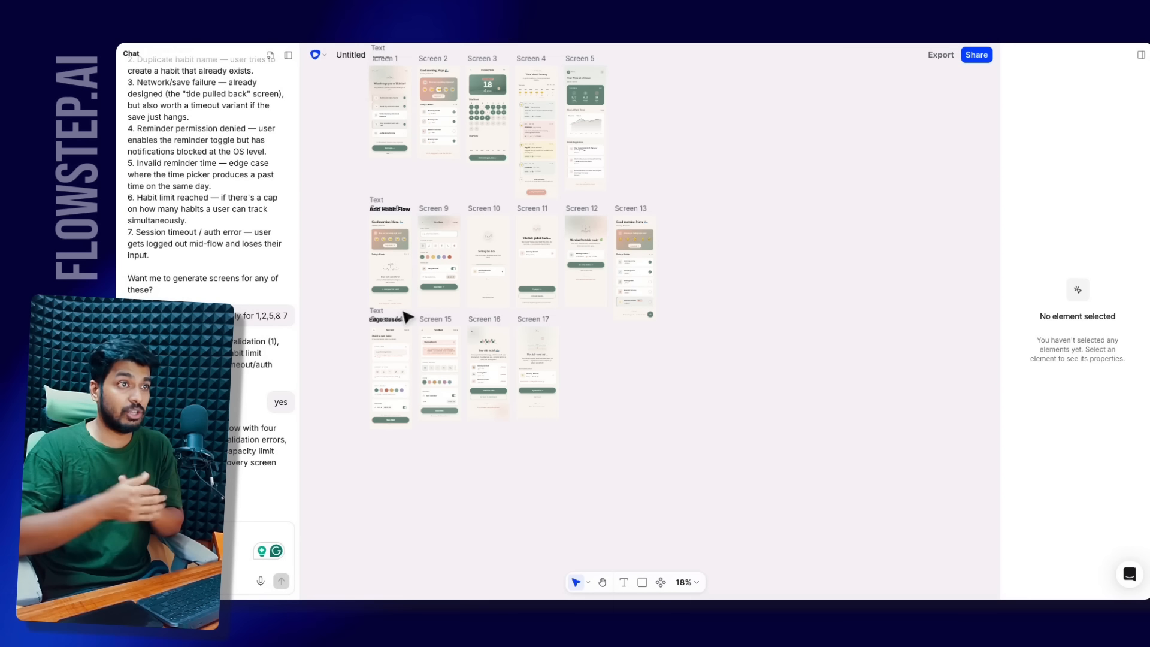
pyautogui.scroll(3, 407, 318)
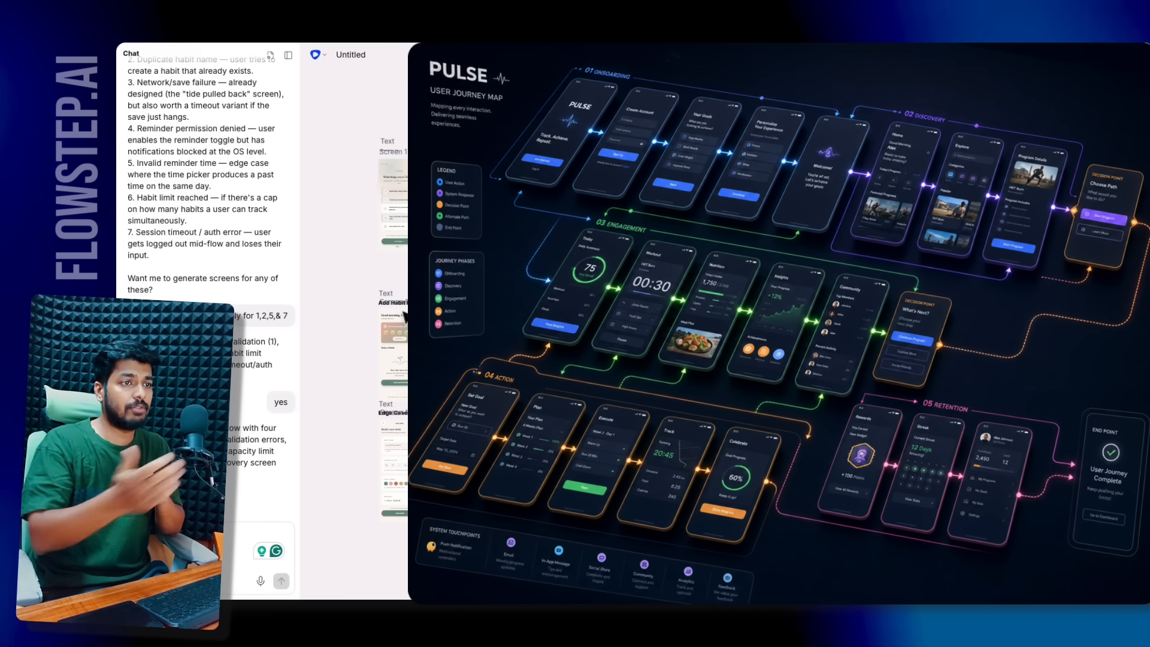
pyautogui.scroll(-1, 365, 464)
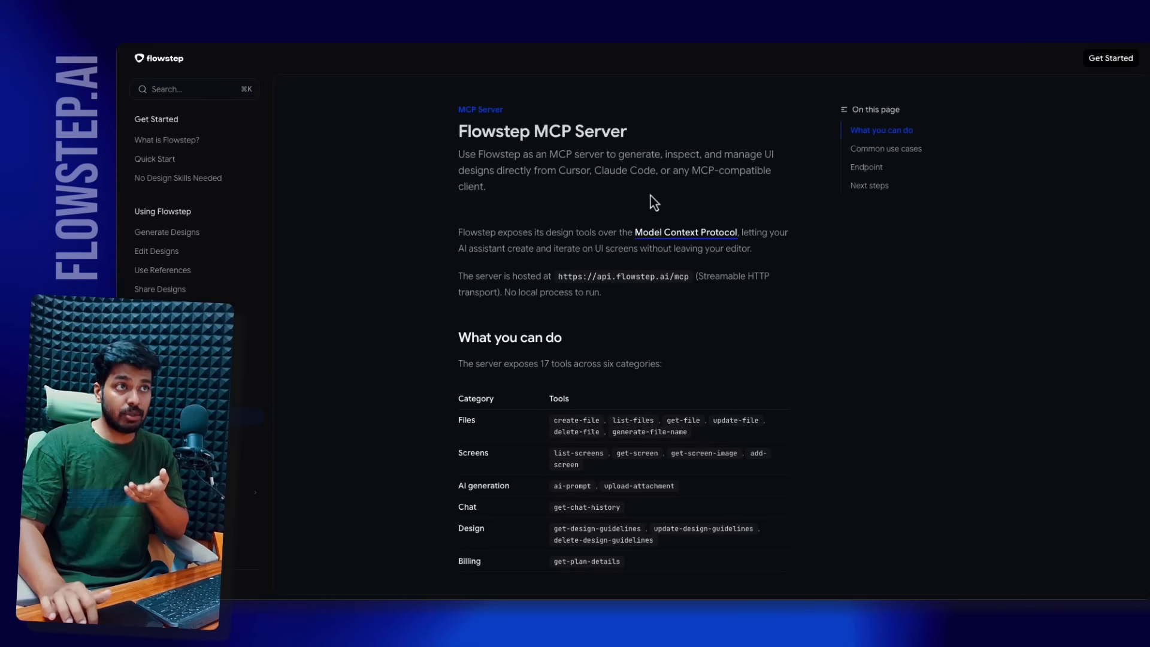
# - Read the tool categories and common use cases in the Flowstep MCP Server documentation
pyautogui.scroll(-1, 534, 200)
pyautogui.scroll(-2, 517, 344)
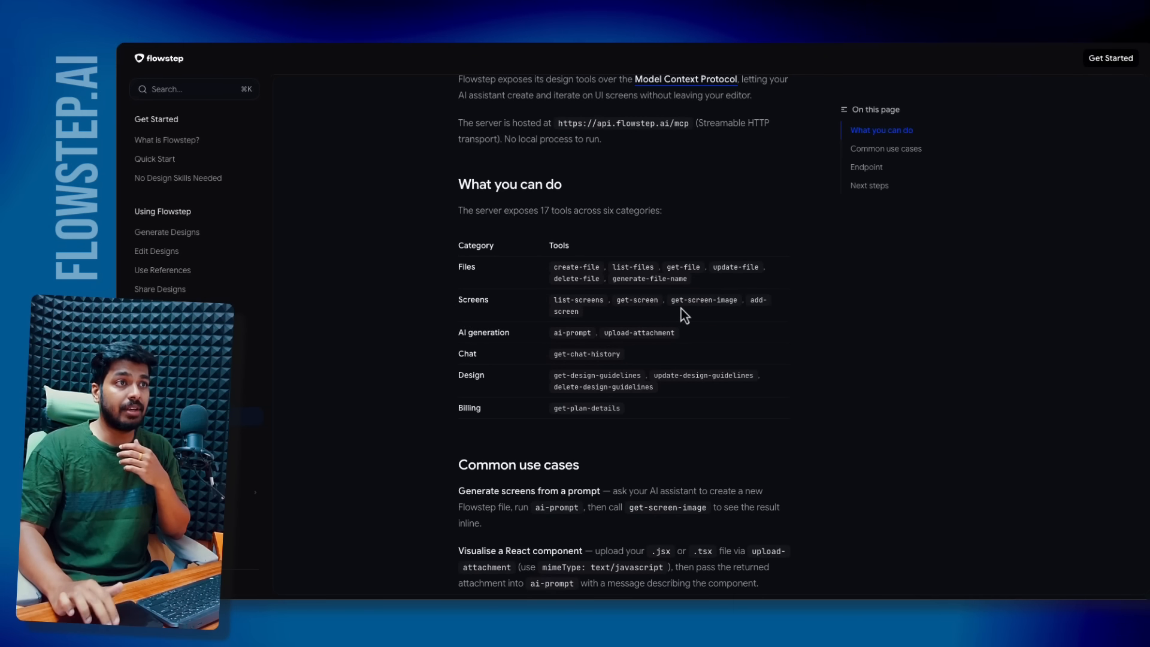
pyautogui.scroll(3, 681, 308)
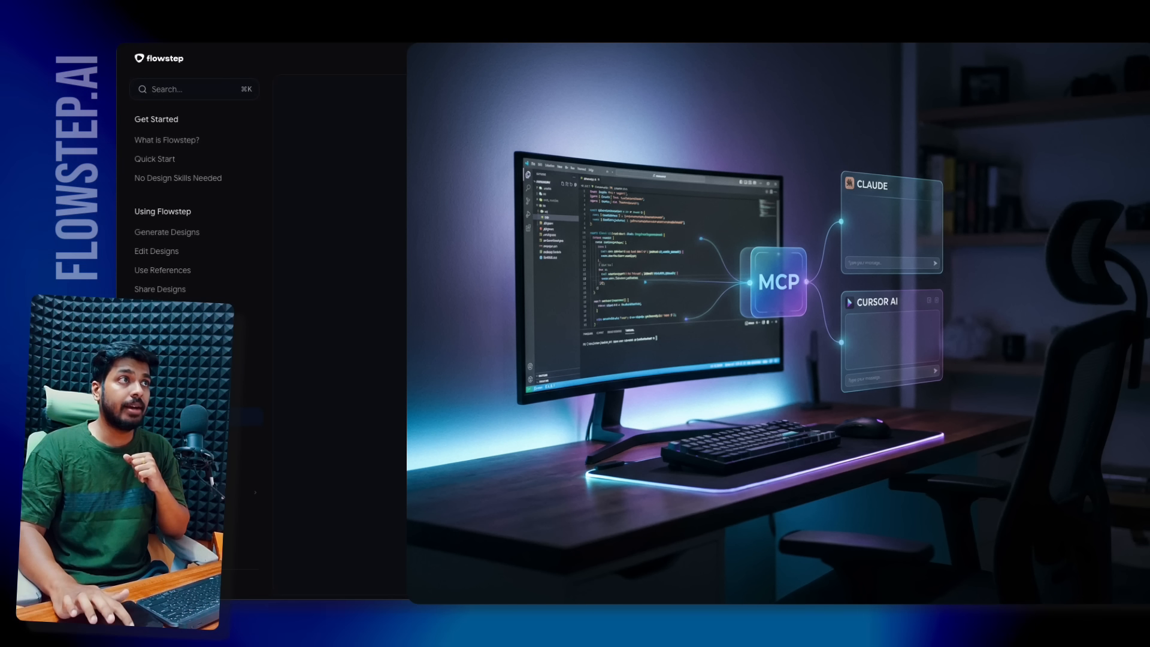